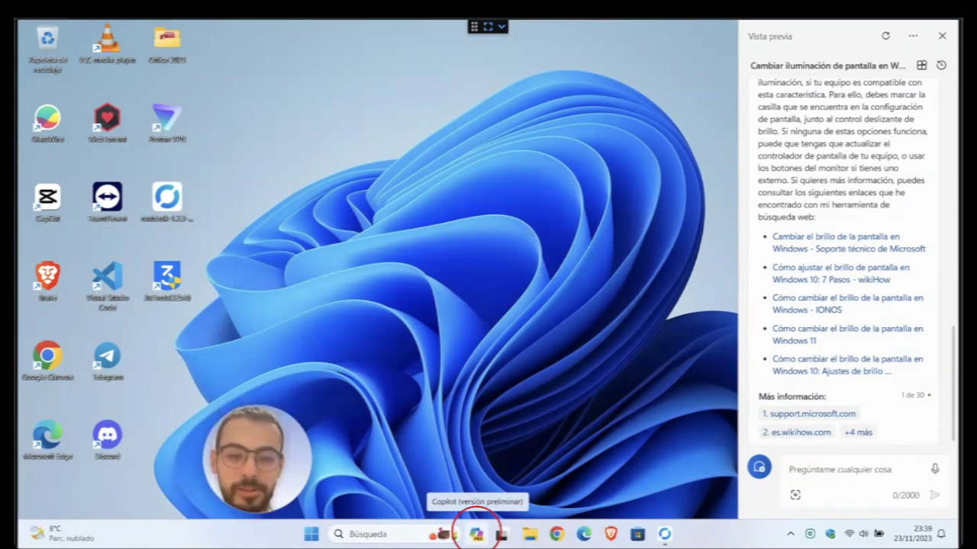
- Close and reopen the Copilot pane, and ask it "cómo te llamas?"
{"action": "left_click", "coordinate": [476, 533]}
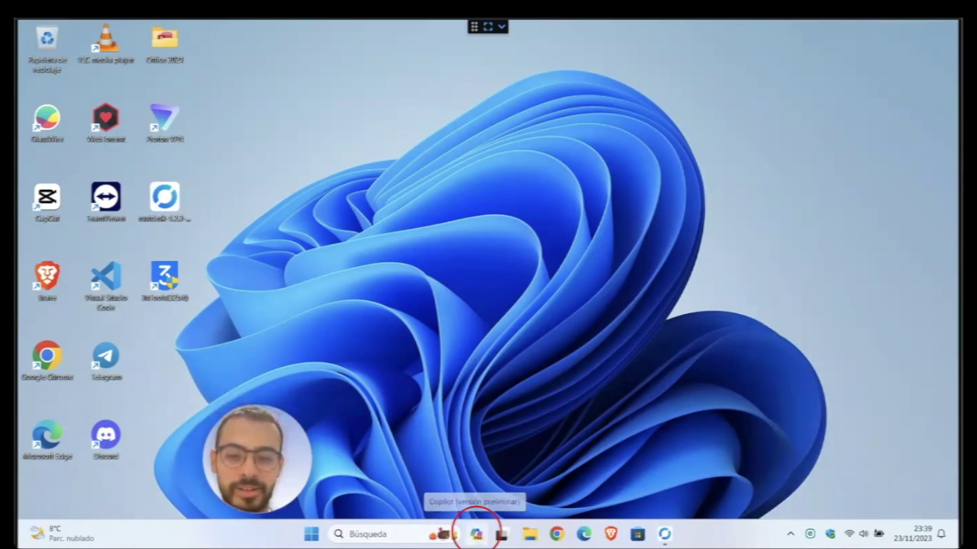
{"action": "left_click", "coordinate": [477, 533]}
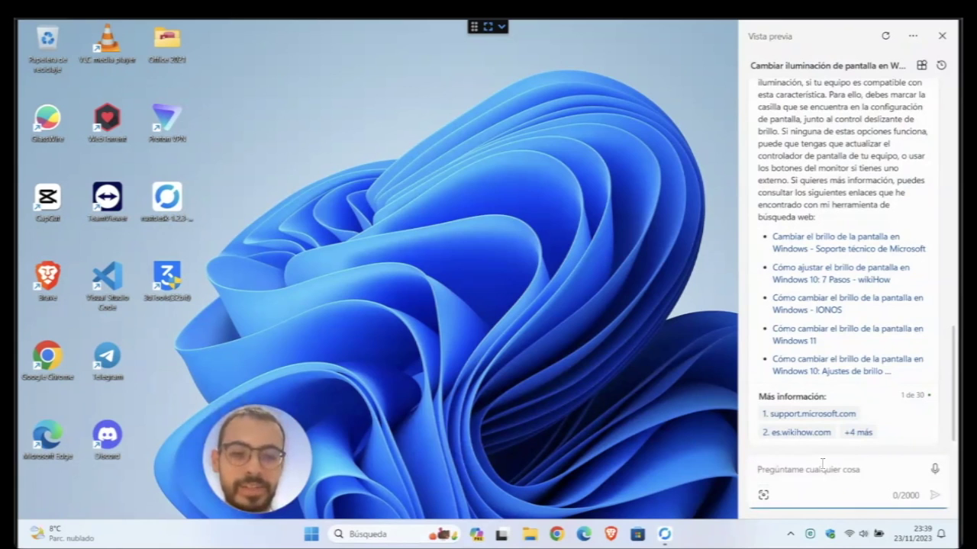
{"action": "type", "text": "cómo te llam"}
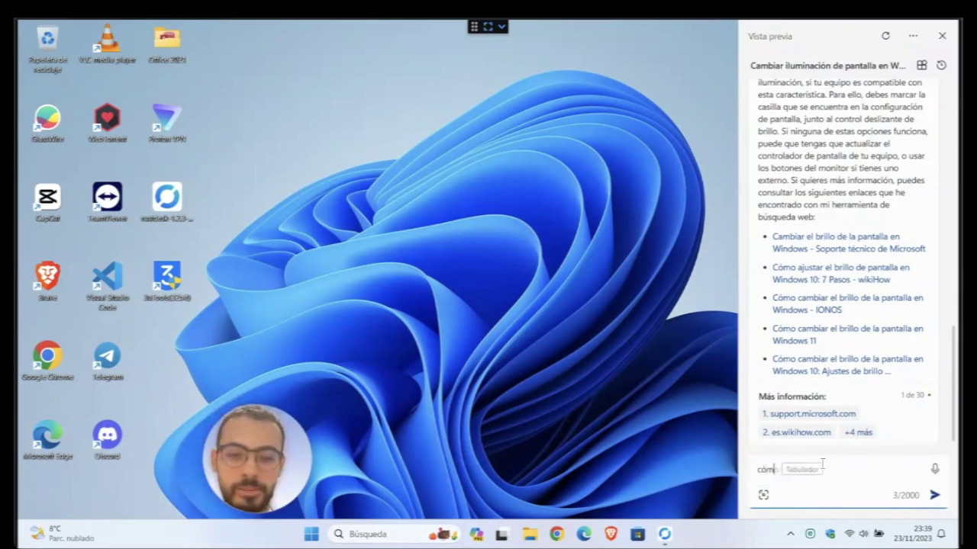
{"action": "key", "text": "Tab"}
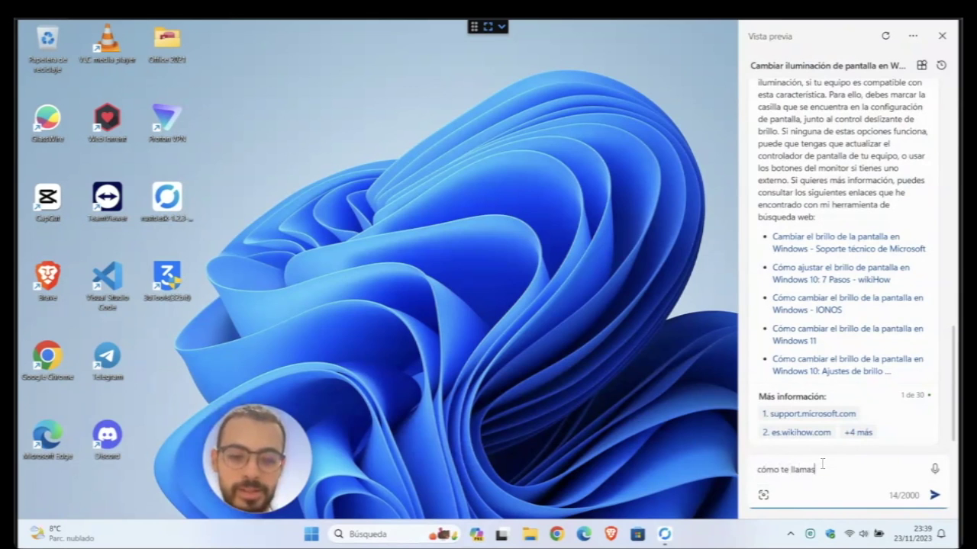
{"action": "key", "text": "Return"}
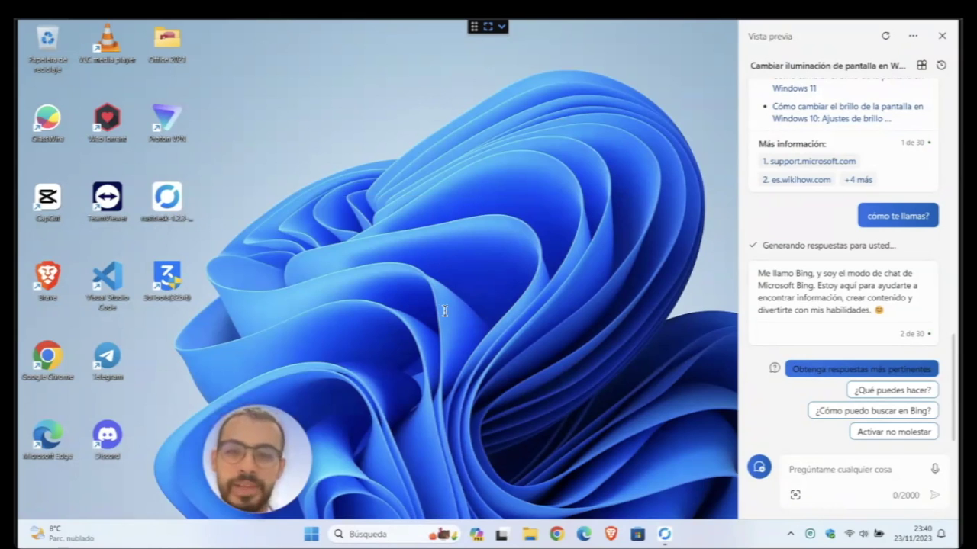
- Open the system information page in Windows Settings and highlight the Windows edition and the operating system version
{"action": "left_click", "coordinate": [312, 534]}
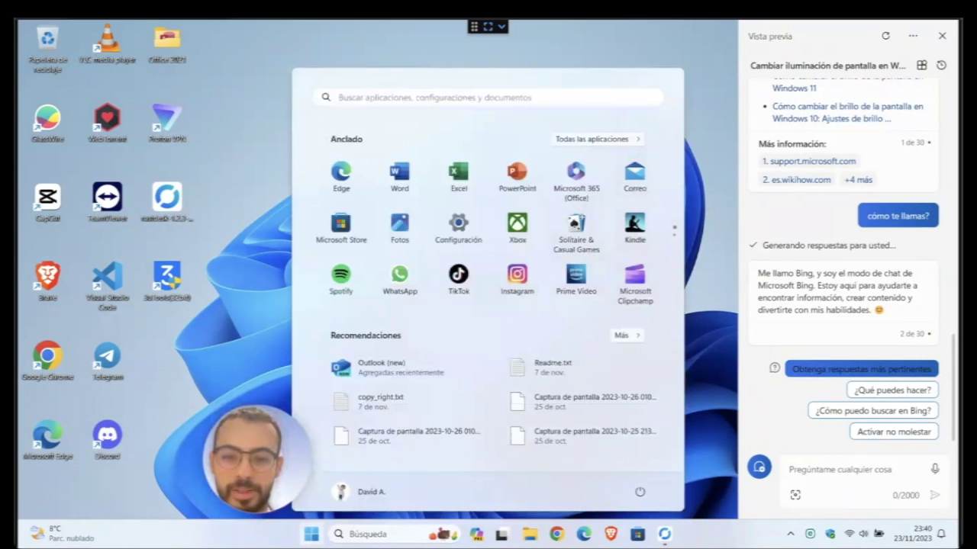
{"action": "left_click", "coordinate": [460, 229]}
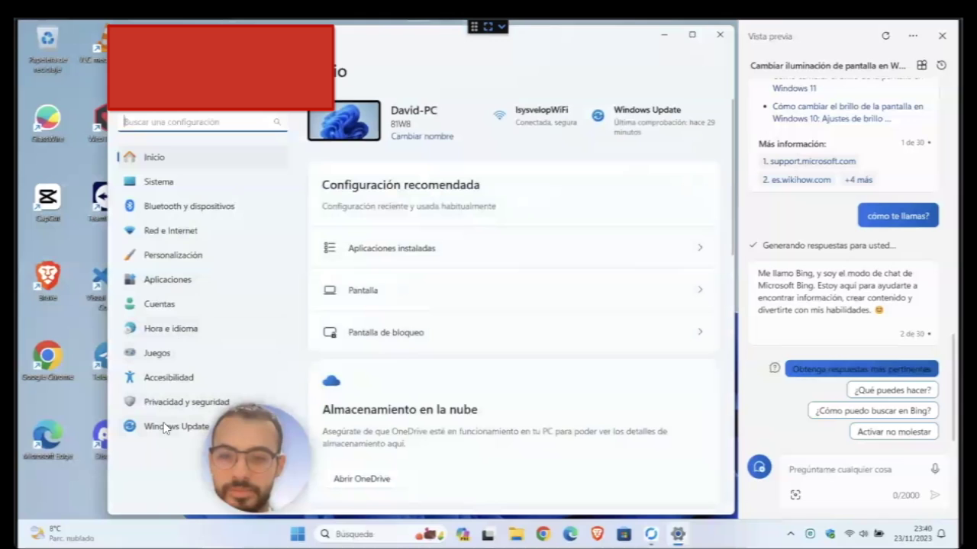
{"action": "left_click", "coordinate": [205, 188]}
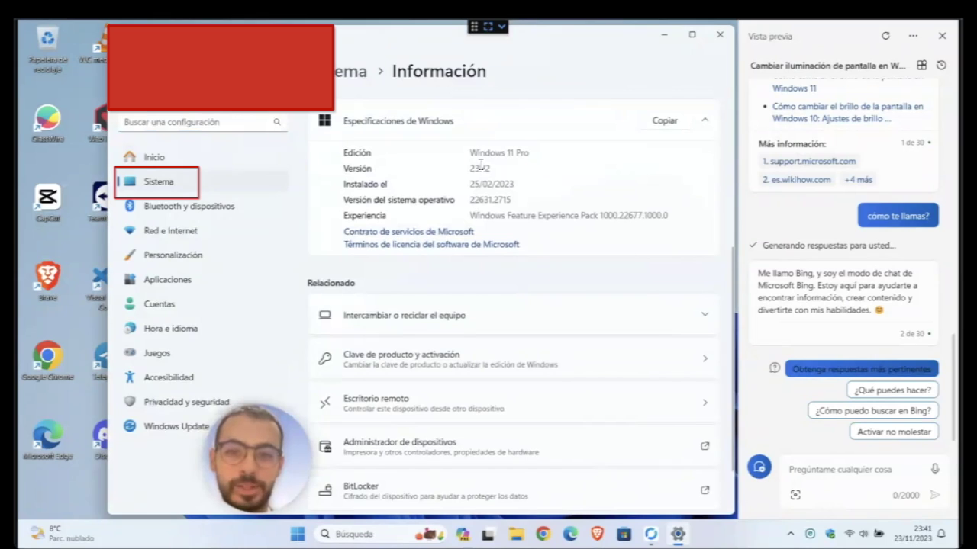
{"action": "left_click_drag", "start_coordinate": [470, 152], "coordinate": [555, 153]}
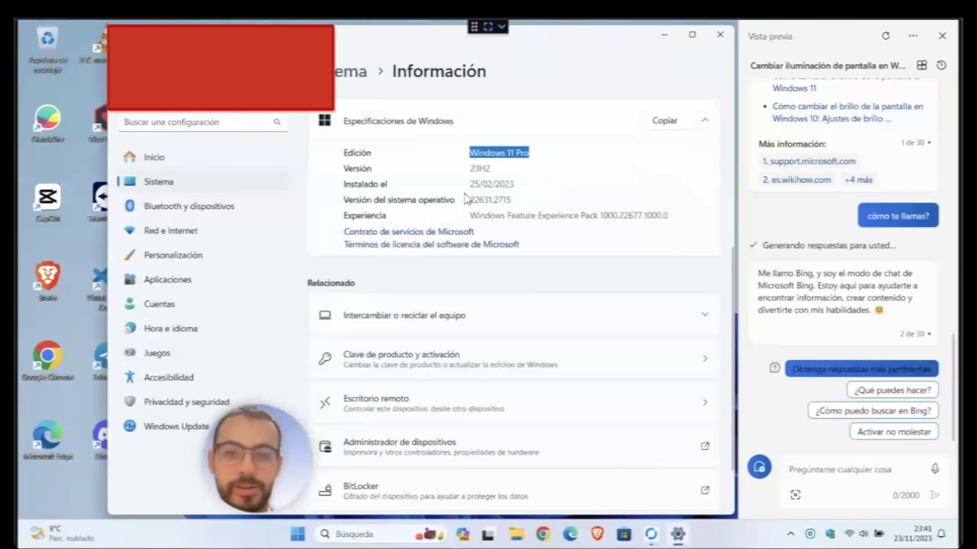
{"action": "left_click_drag", "start_coordinate": [471, 200], "coordinate": [511, 200]}
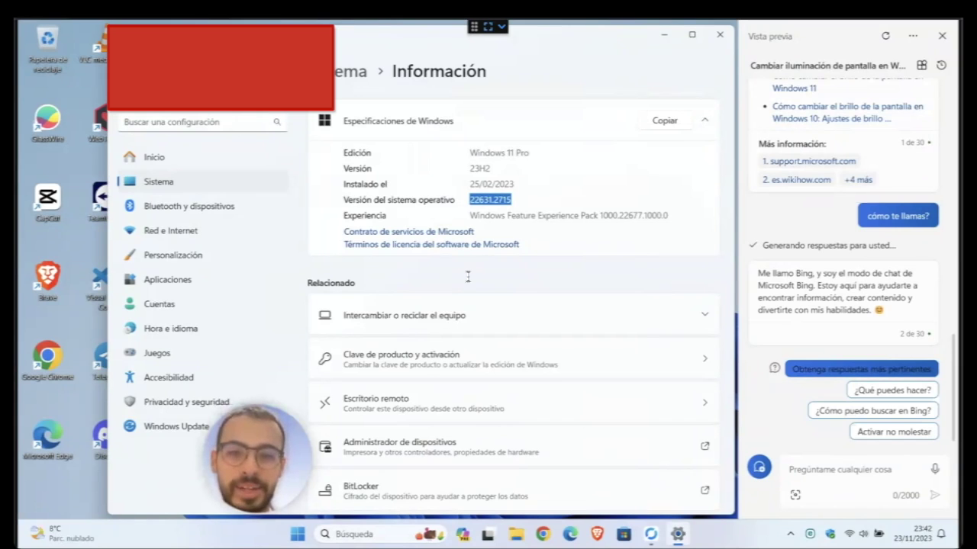
- Review the Windows Update advanced options, including the active hours, and open the optional updates page
{"action": "left_click", "coordinate": [170, 431]}
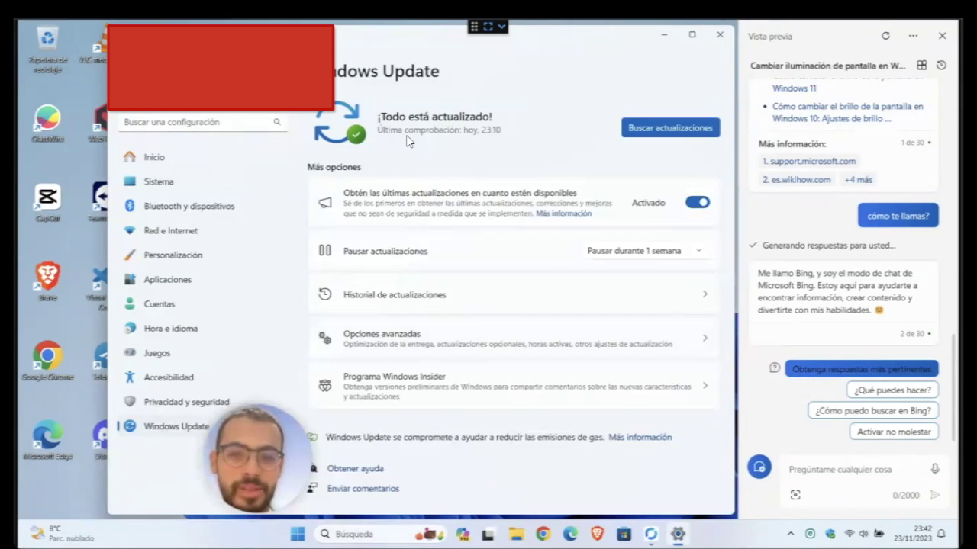
{"action": "left_click", "coordinate": [364, 336]}
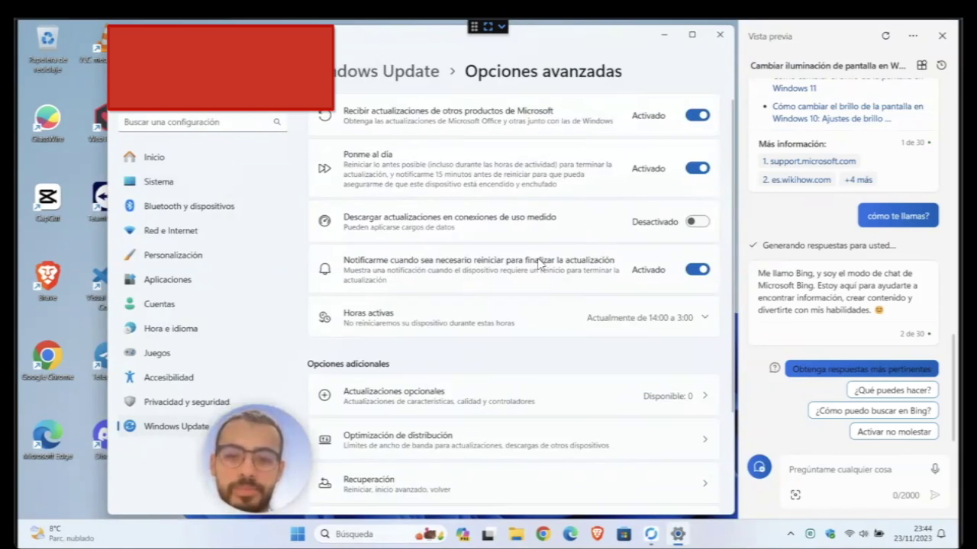
{"action": "left_click", "coordinate": [436, 317]}
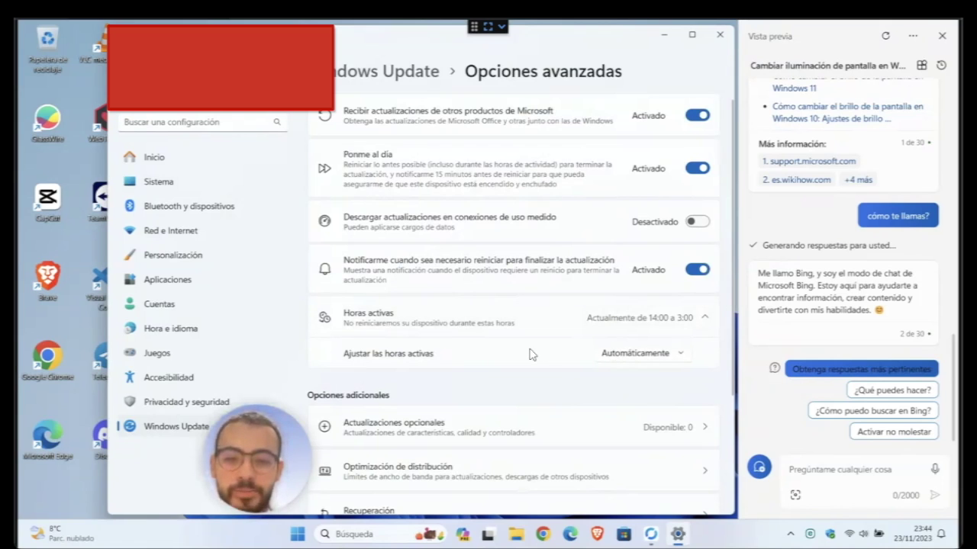
{"action": "scroll", "coordinate": [536, 353], "scroll_direction": "down", "scroll_amount": 3}
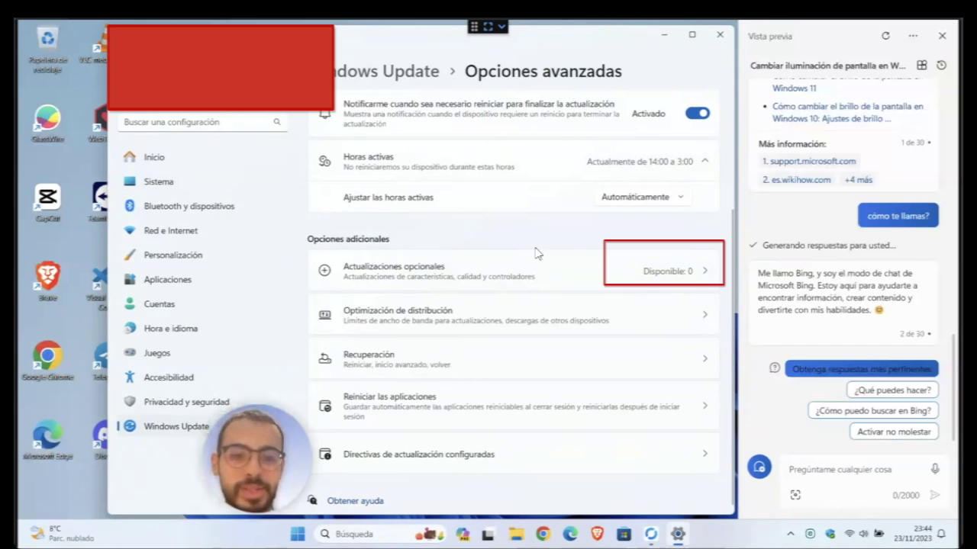
{"action": "left_click", "coordinate": [656, 261]}
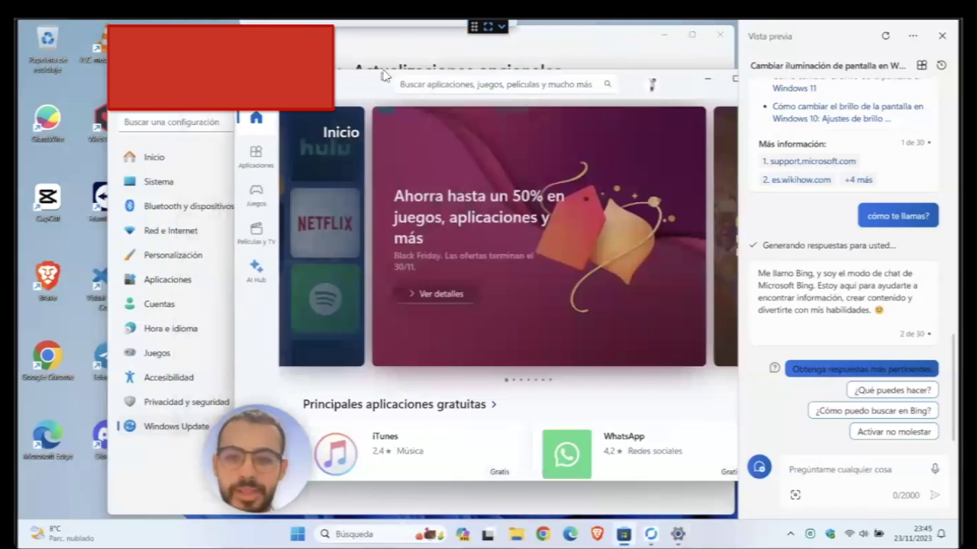
- Check for app updates in the Microsoft Store library
{"action": "left_click", "coordinate": [333, 402]}
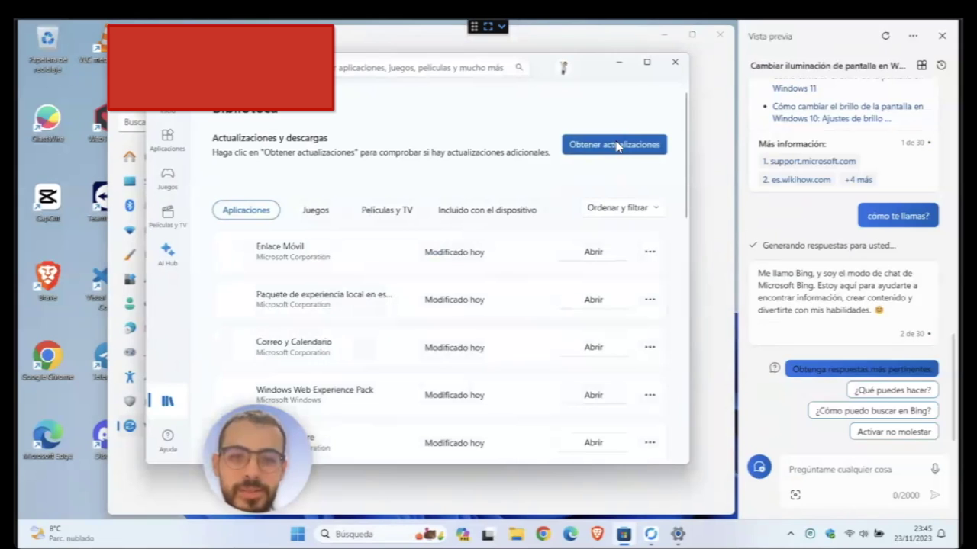
{"action": "left_click", "coordinate": [617, 146]}
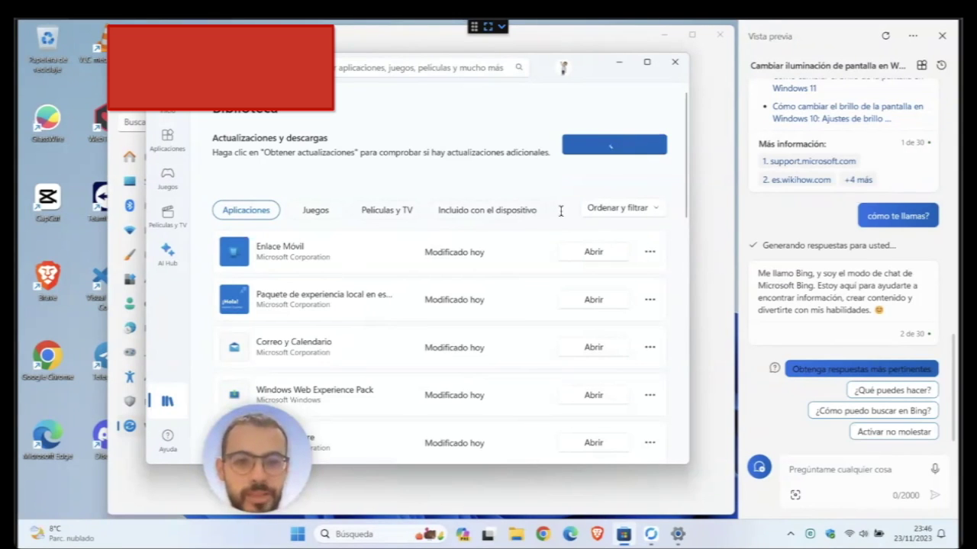
- Switch to Windows Settings and turn the Copilot (versión preliminar) item off and back on in the taskbar personalization settings
{"action": "key", "text": "super"}
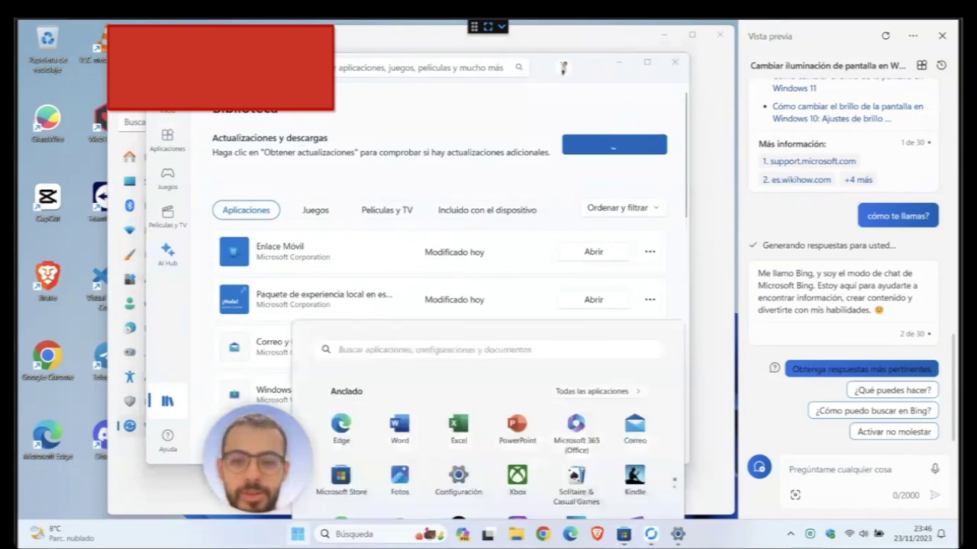
{"action": "left_click", "coordinate": [458, 225]}
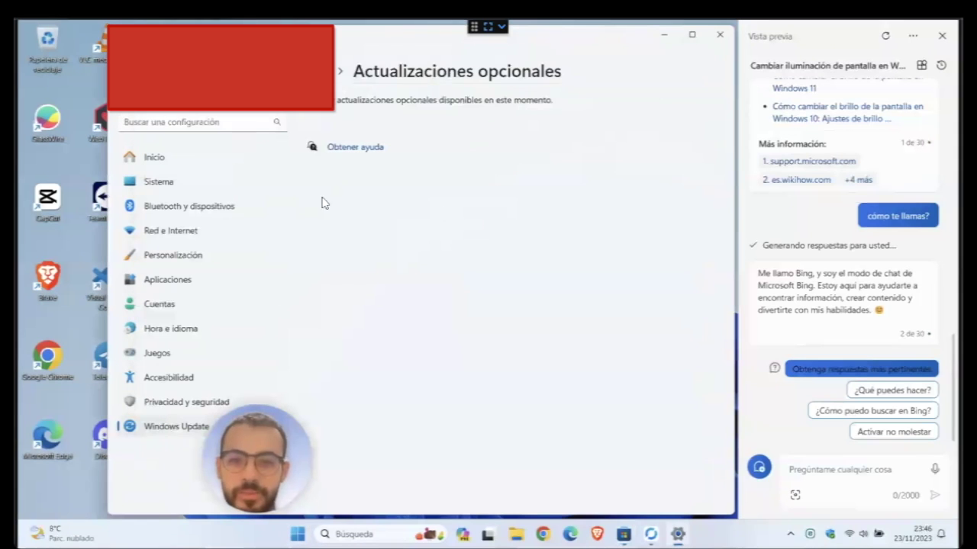
{"action": "left_click", "coordinate": [206, 255]}
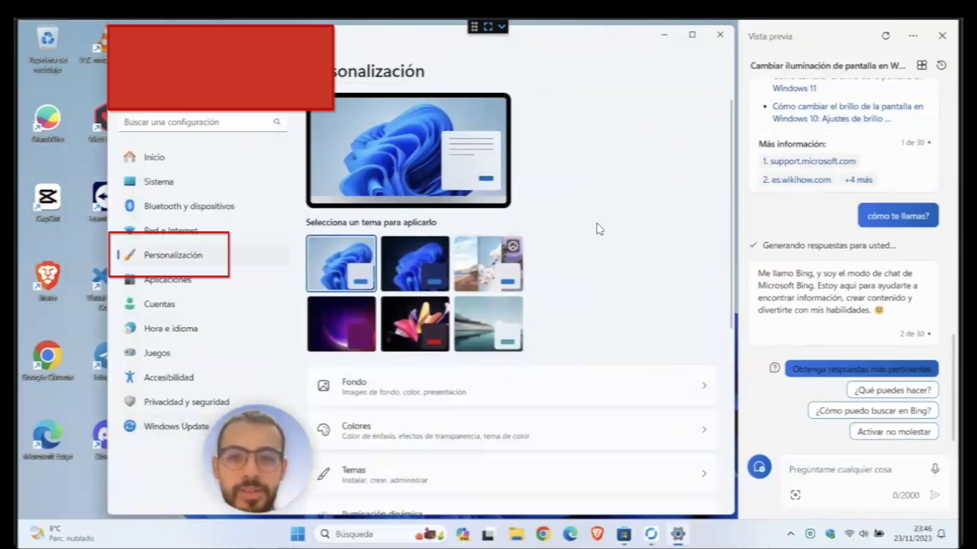
{"action": "scroll", "coordinate": [599, 229], "scroll_direction": "down", "scroll_amount": 3}
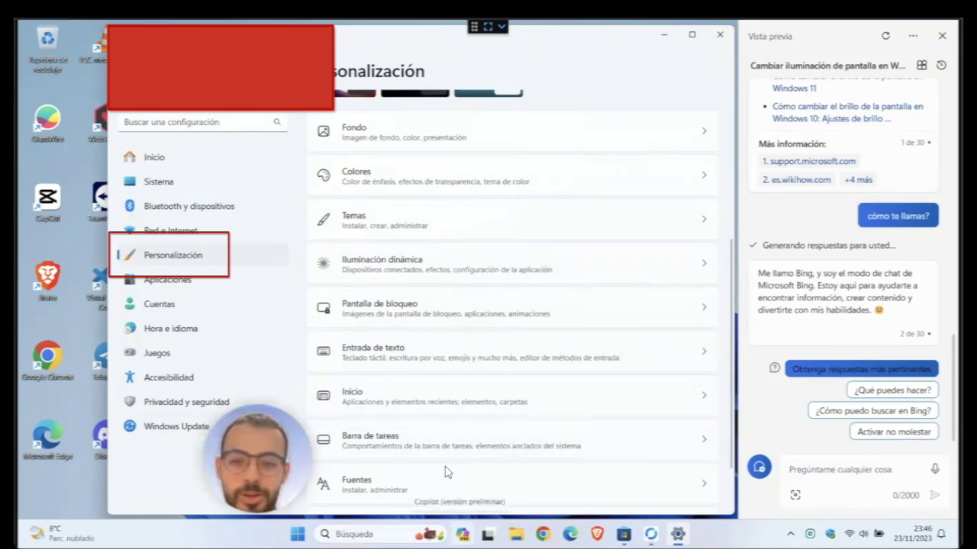
{"action": "left_click", "coordinate": [448, 440]}
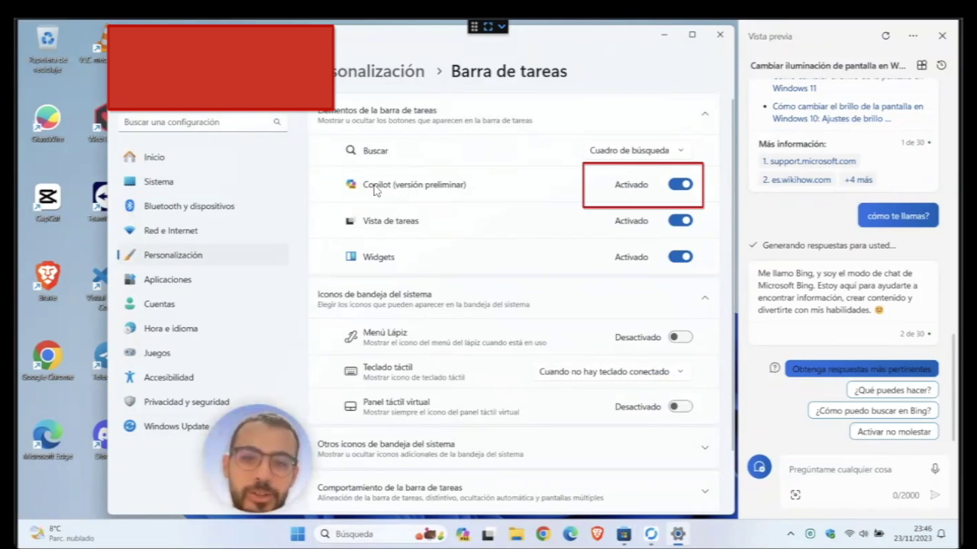
{"action": "left_click", "coordinate": [679, 186]}
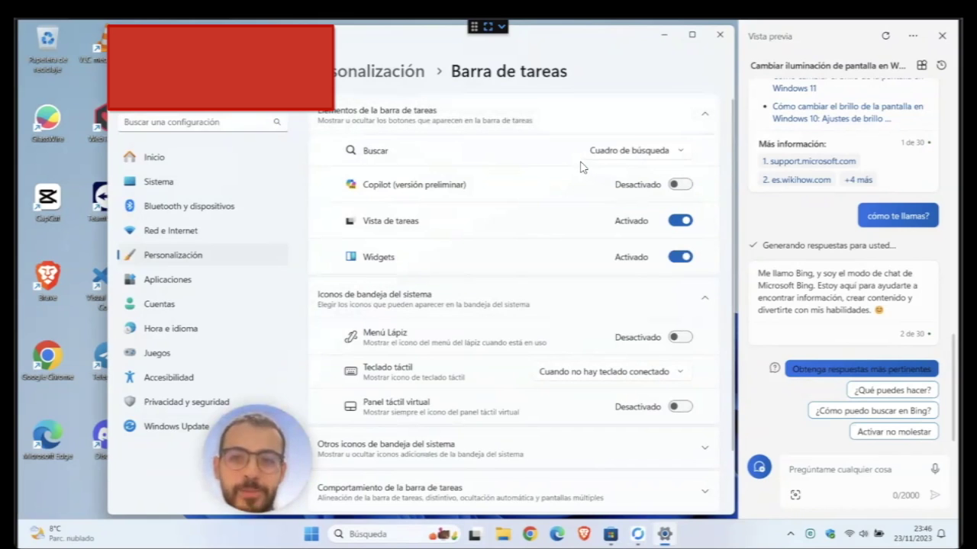
{"action": "left_click", "coordinate": [680, 185]}
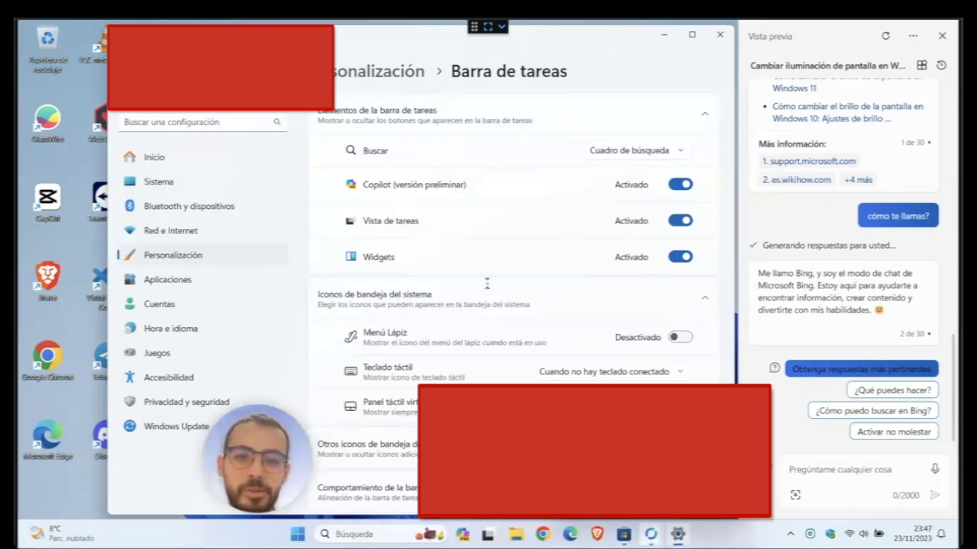
- Search Windows for regedit and run the Registry Editor as administrator
{"action": "left_click", "coordinate": [373, 535]}
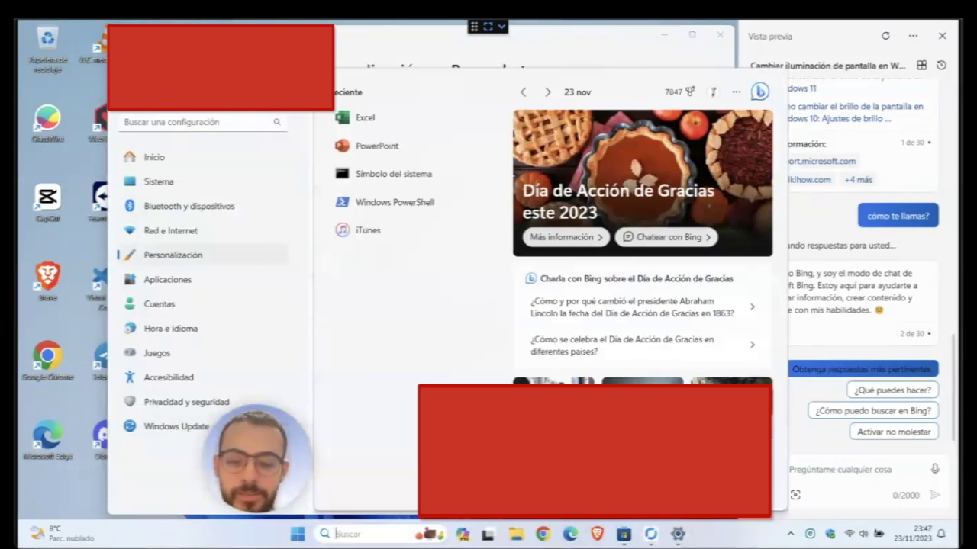
{"action": "type", "text": "registro"}
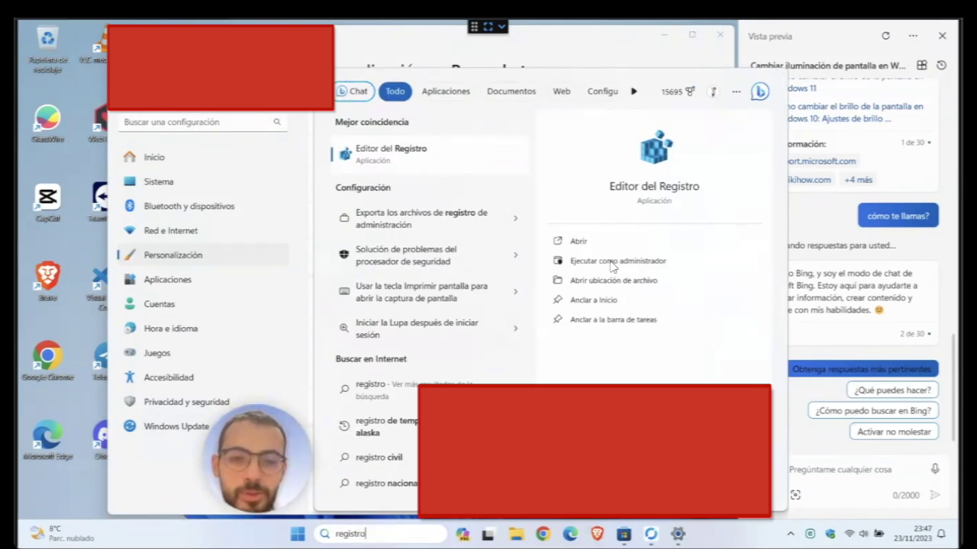
{"action": "key", "text": "BackSpace"}
{"action": "key", "text": "BackSpace"}
{"action": "key", "text": "BackSpace"}
{"action": "key", "text": "BackSpace"}
{"action": "key", "text": "BackSpace"}
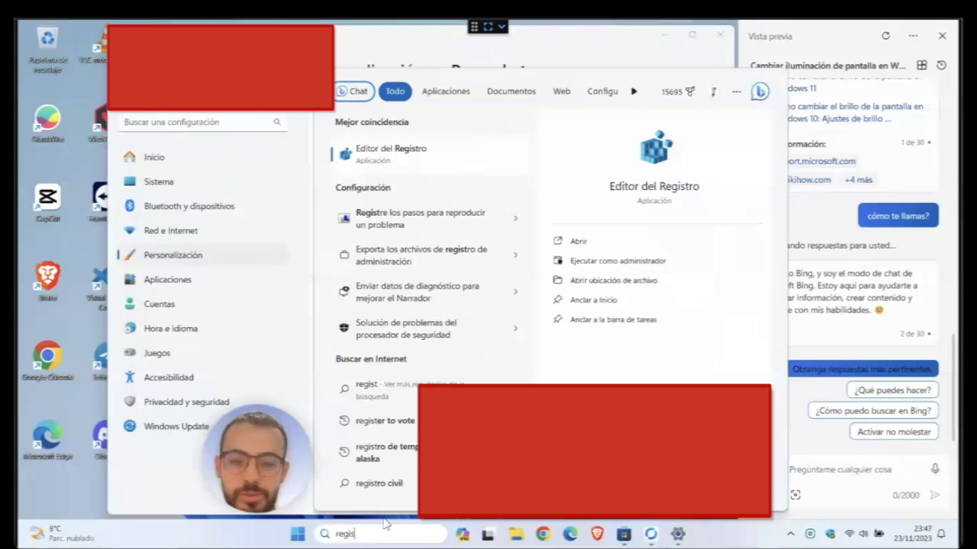
{"action": "type", "text": "edit"}
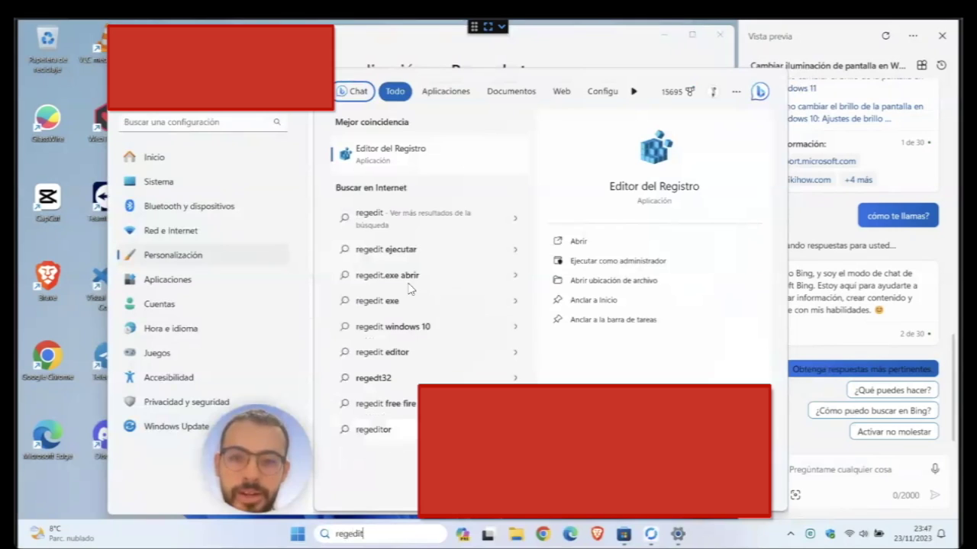
{"action": "left_click", "coordinate": [608, 263]}
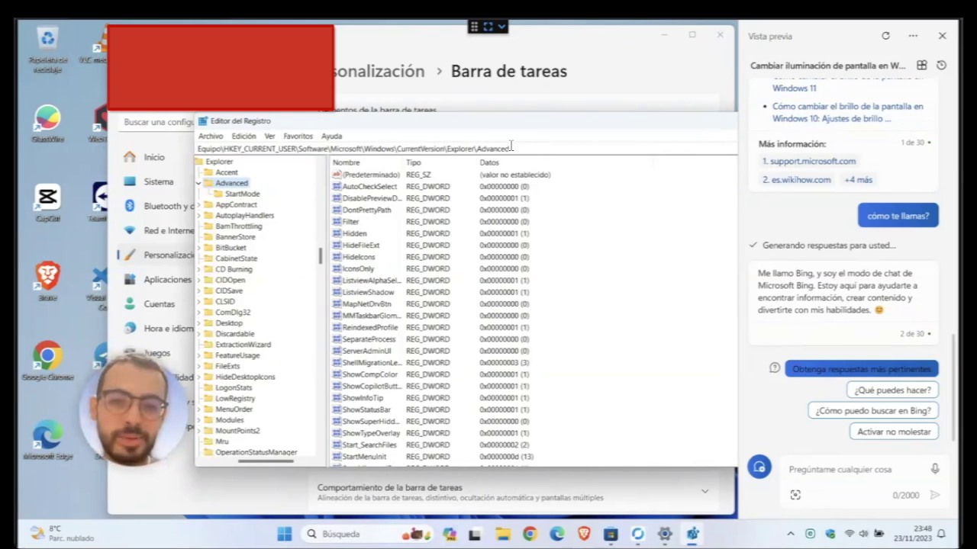
- Inspect the data of the ShowCopilotButton value in the Explorer\Advanced registry key without changing it
{"action": "double_click", "coordinate": [379, 386]}
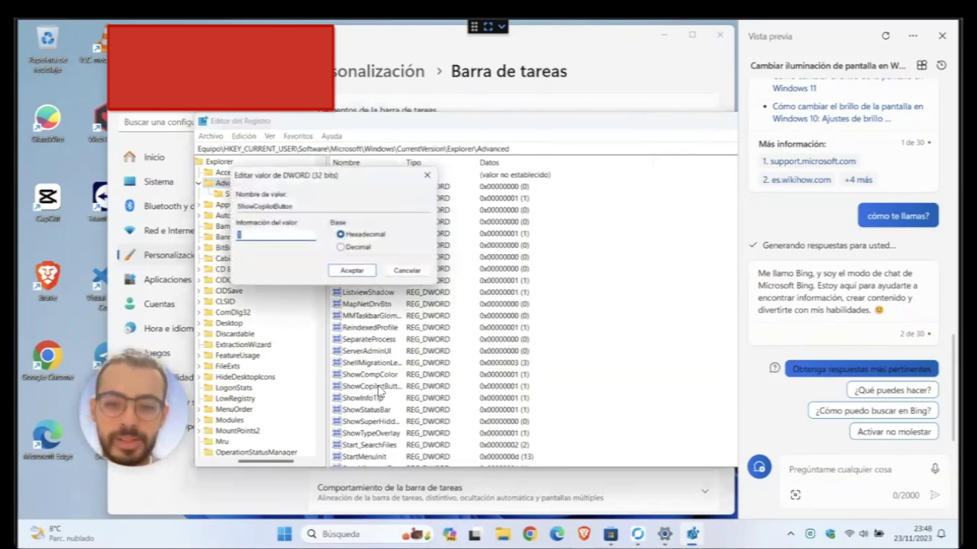
{"action": "left_click", "coordinate": [405, 272]}
- Create a new 32-bit DWORD value named showprueba in the Explorer\Advanced registry key
{"action": "left_click", "coordinate": [242, 136]}
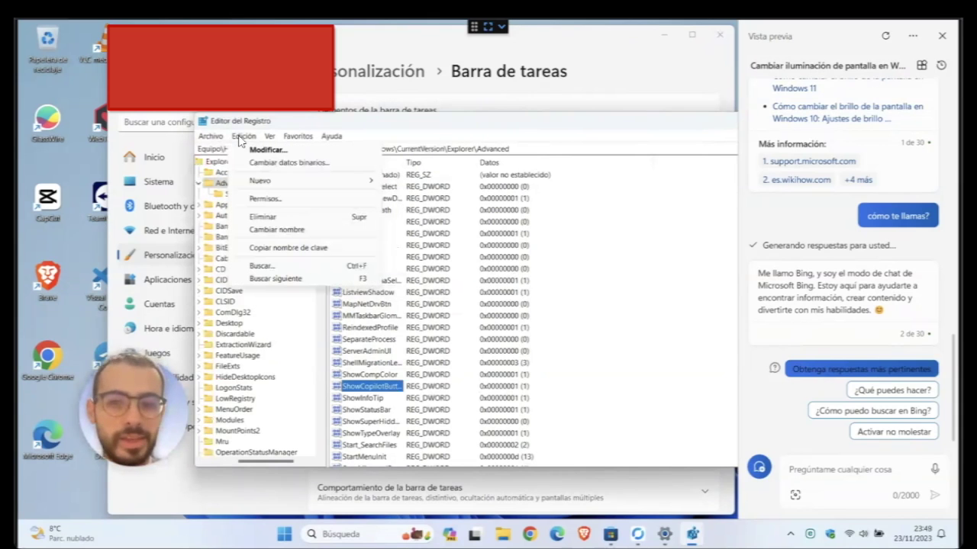
{"action": "mouse_move", "coordinate": [359, 183]}
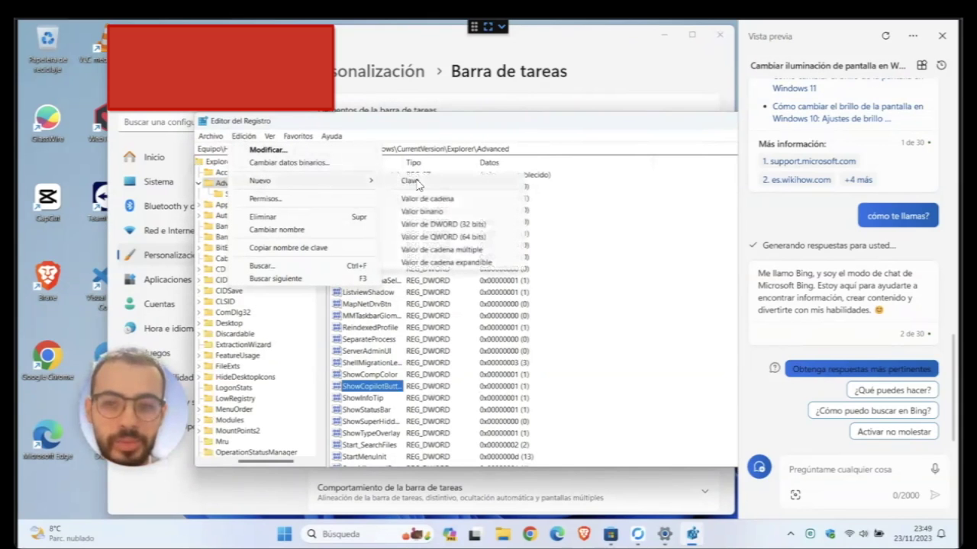
{"action": "left_click", "coordinate": [438, 227]}
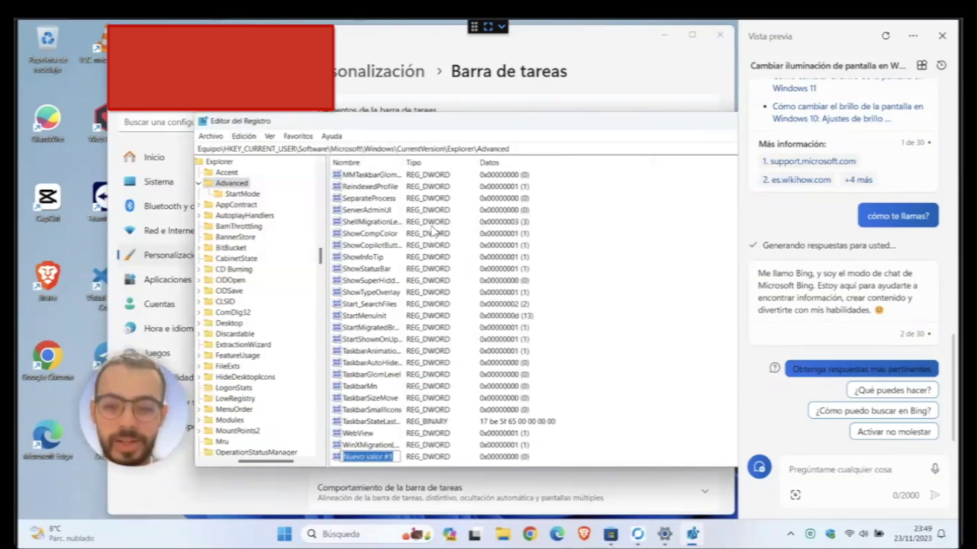
{"action": "type", "text": "show"}
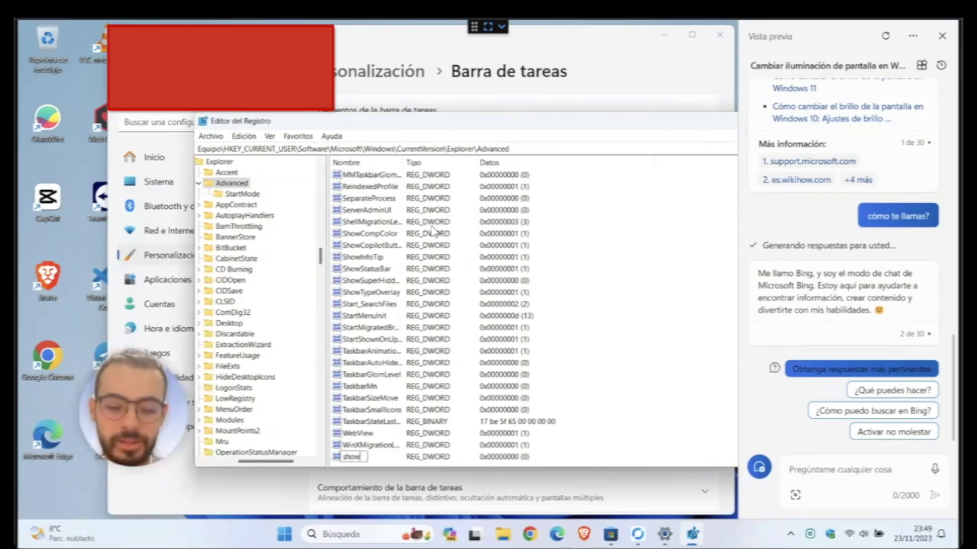
{"action": "type", "text": "prueba"}
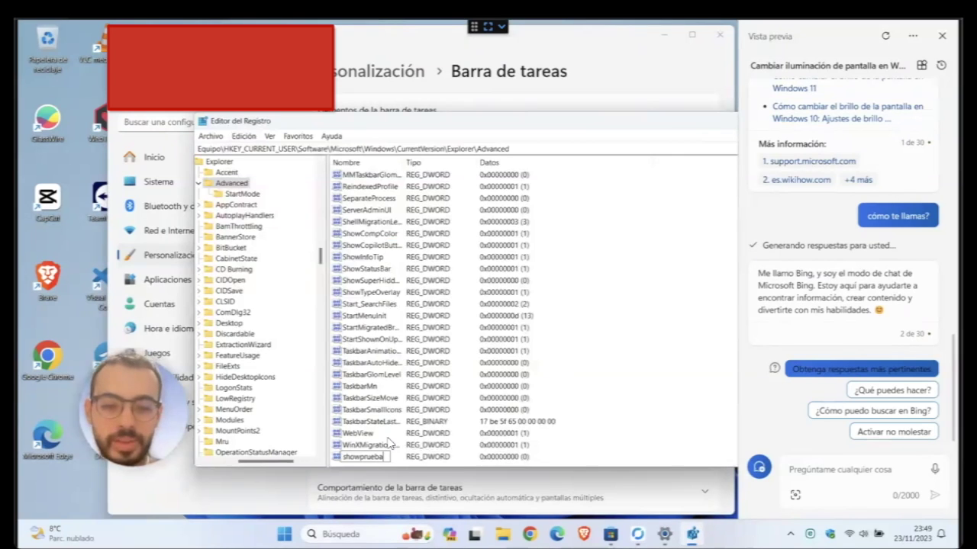
{"action": "key", "text": "Return"}
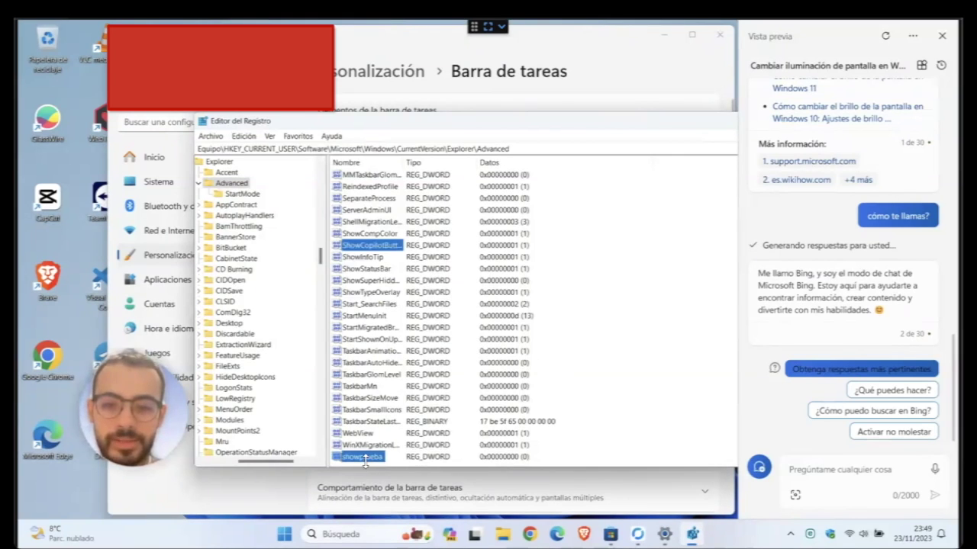
- Delete the showprueba value from the Explorer\Advanced registry key and confirm the deletion
{"action": "right_click", "coordinate": [370, 458]}
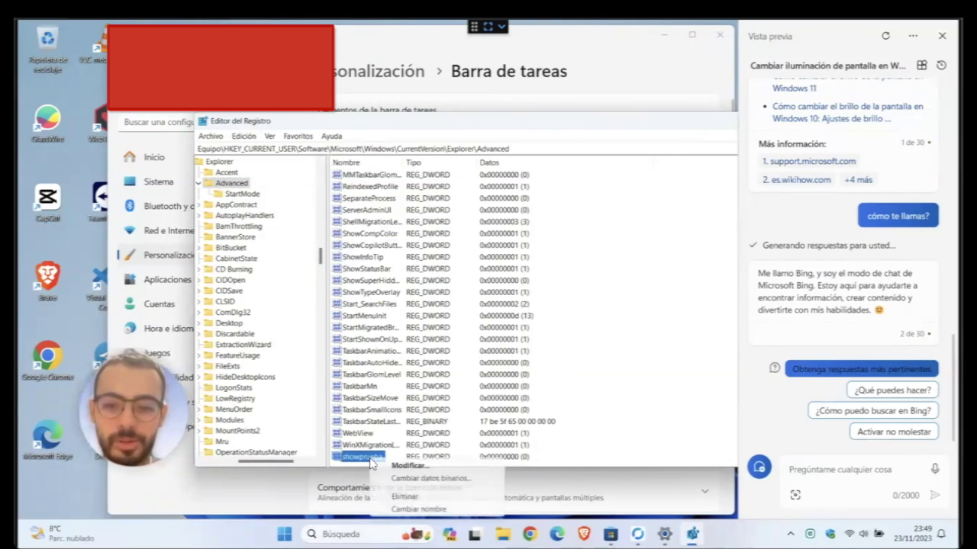
{"action": "left_click", "coordinate": [404, 497]}
{"action": "left_click", "coordinate": [461, 276]}
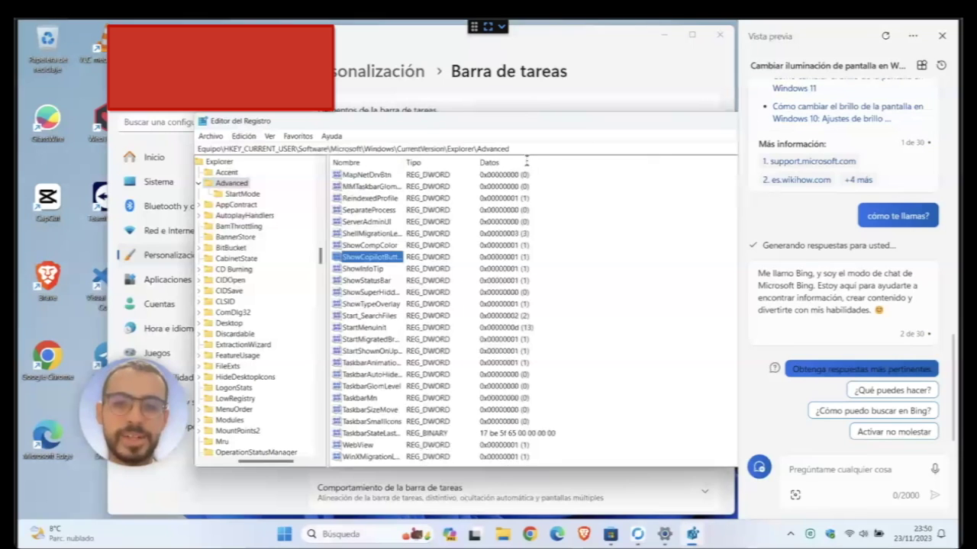
- Search Windows for grupo and open Editar directiva de grupo
{"action": "left_click", "coordinate": [284, 534]}
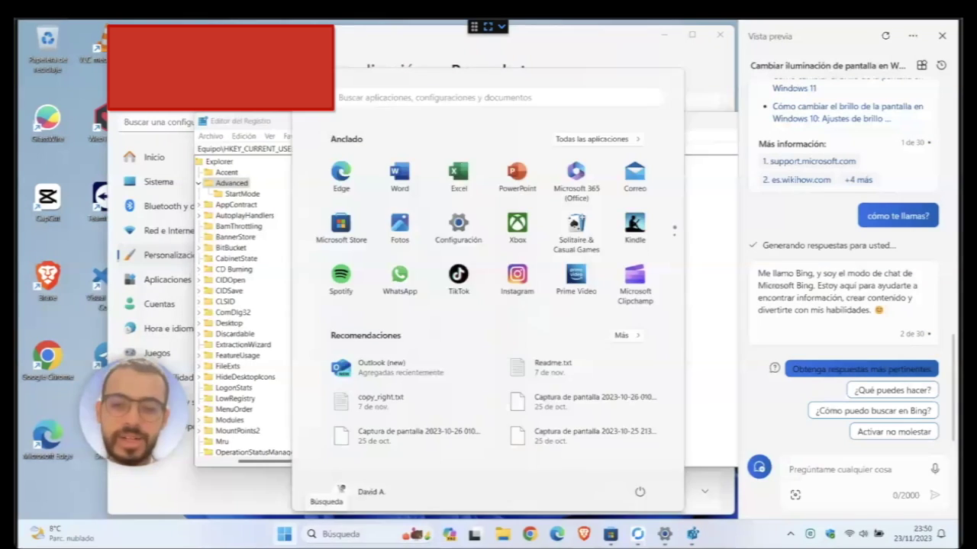
{"action": "left_click", "coordinate": [336, 534]}
{"action": "type", "text": "grupo"}
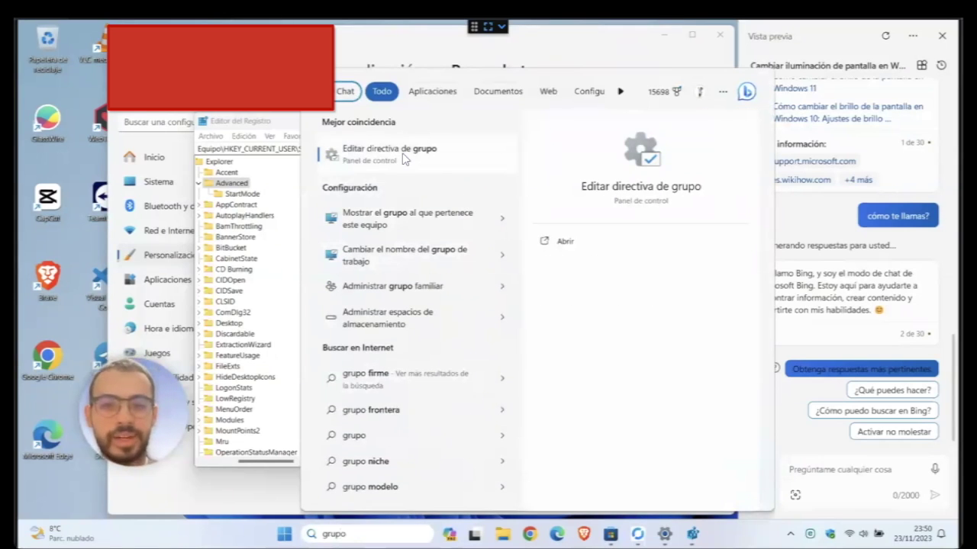
{"action": "left_click", "coordinate": [558, 242]}
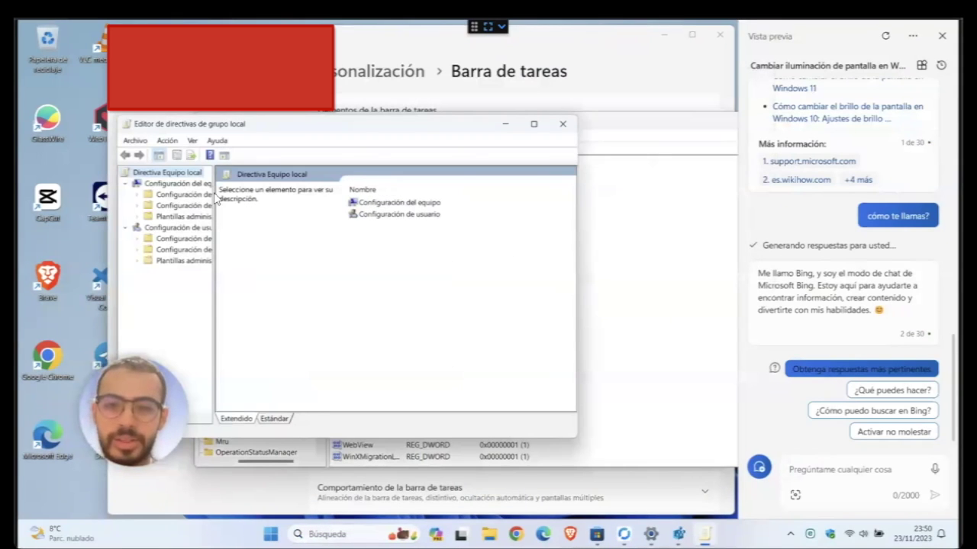
- Open the Windows Copilot policy folder under Configuración de usuario, Plantillas administrativas, Componentes de Windows
{"action": "left_click", "coordinate": [166, 230]}
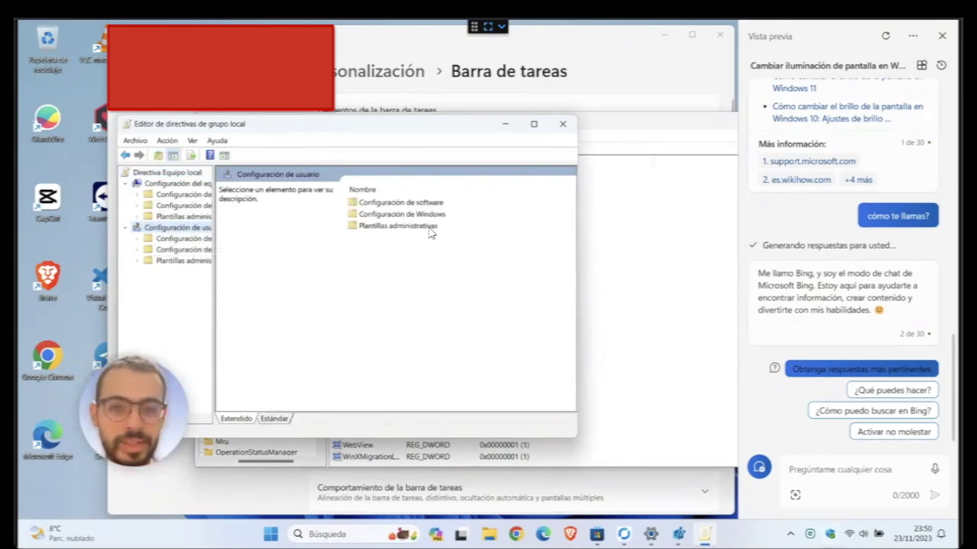
{"action": "left_click", "coordinate": [430, 227]}
{"action": "double_click", "coordinate": [429, 227]}
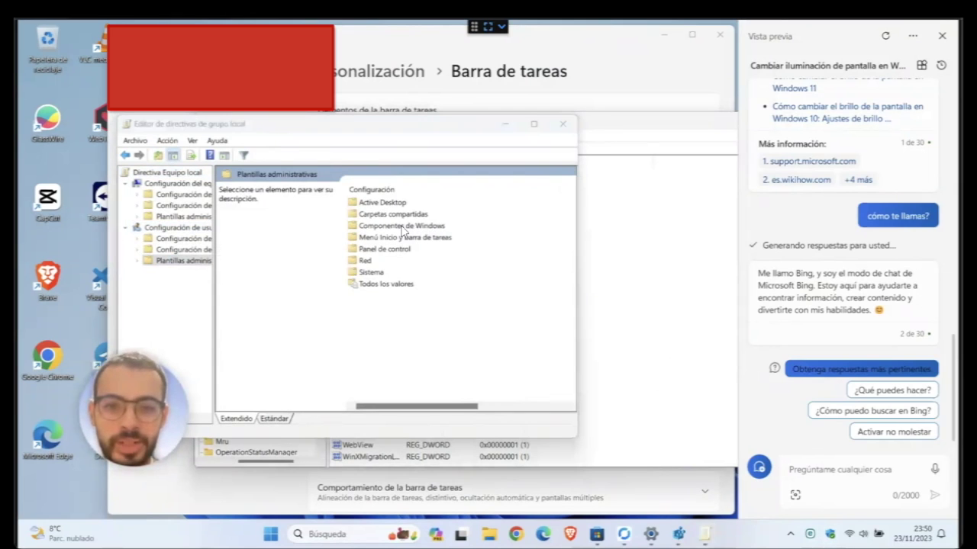
{"action": "double_click", "coordinate": [402, 231]}
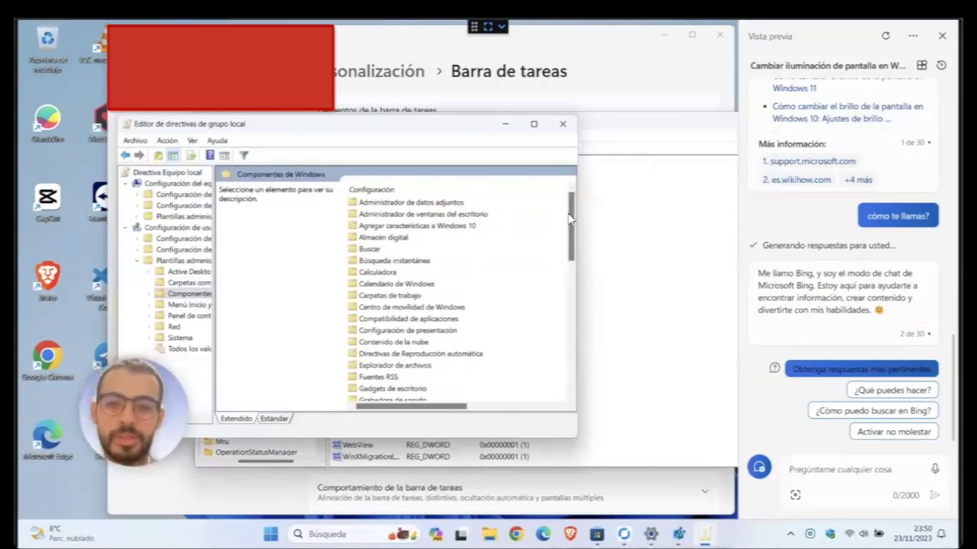
{"action": "left_click_drag", "start_coordinate": [570, 207], "coordinate": [569, 374]}
{"action": "left_click", "coordinate": [396, 333]}
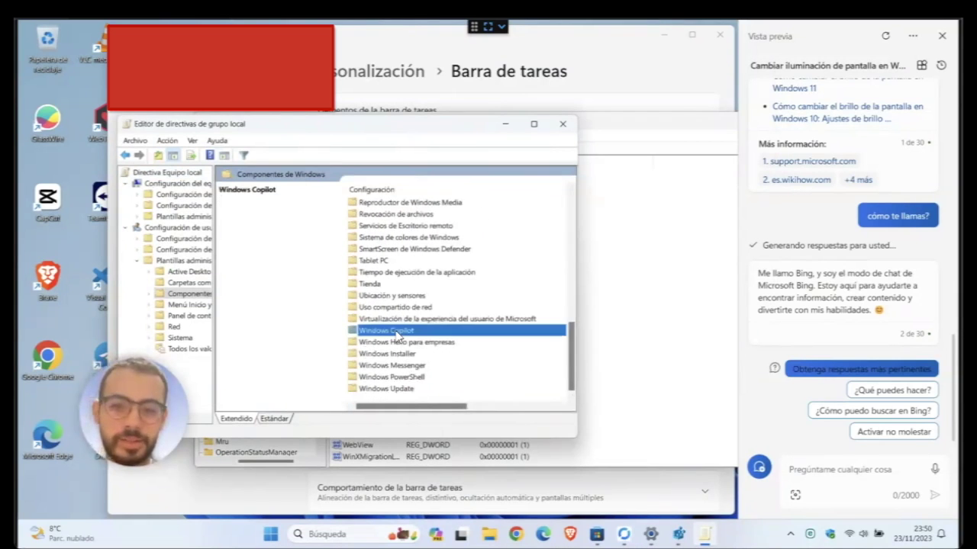
{"action": "double_click", "coordinate": [396, 334]}
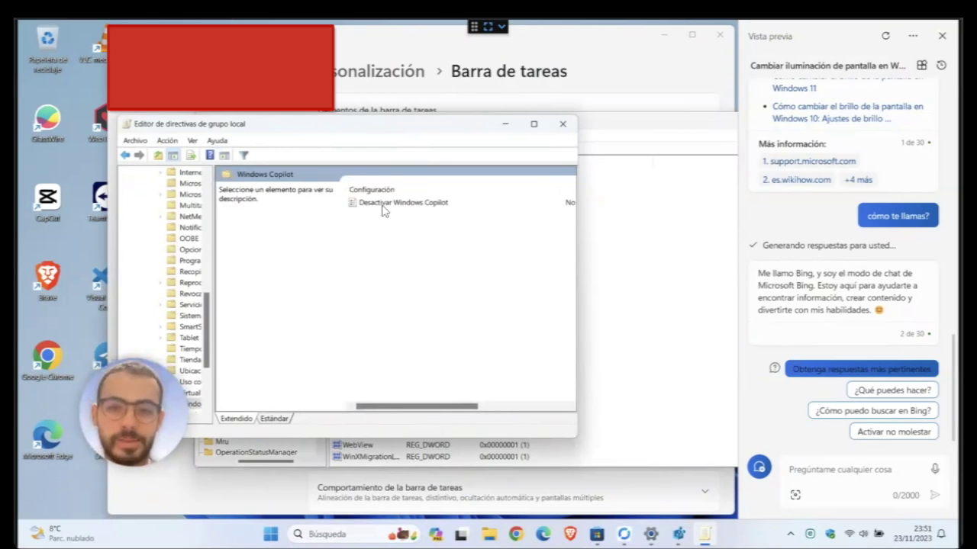
- Inspect the description and state of the Desactivar Windows Copilot policy without changing it
{"action": "left_click_drag", "start_coordinate": [442, 406], "coordinate": [402, 404]}
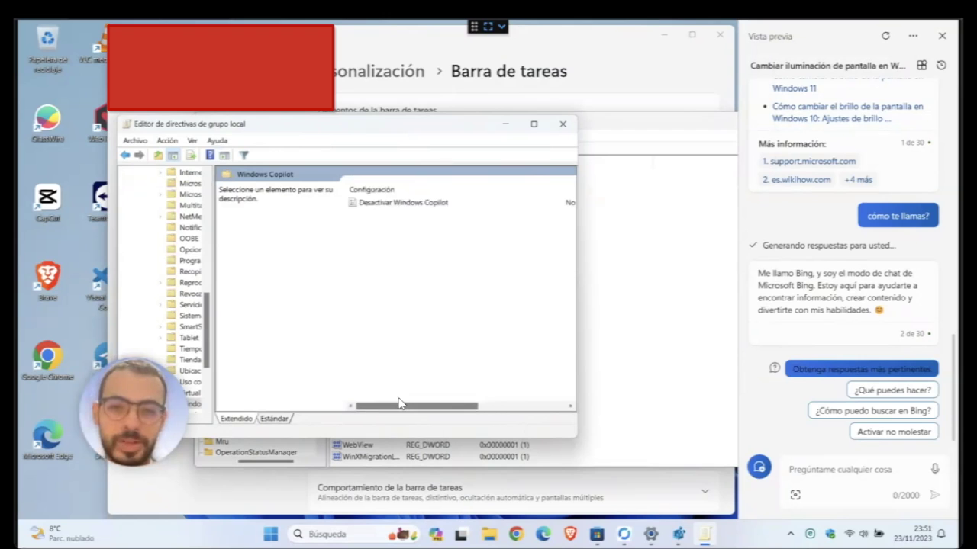
{"action": "left_click", "coordinate": [387, 207]}
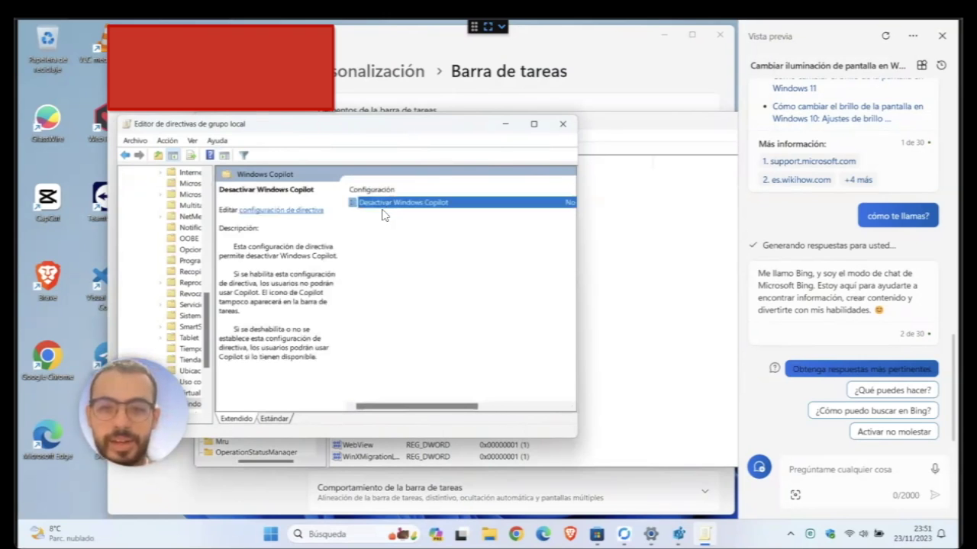
{"action": "double_click", "coordinate": [387, 207]}
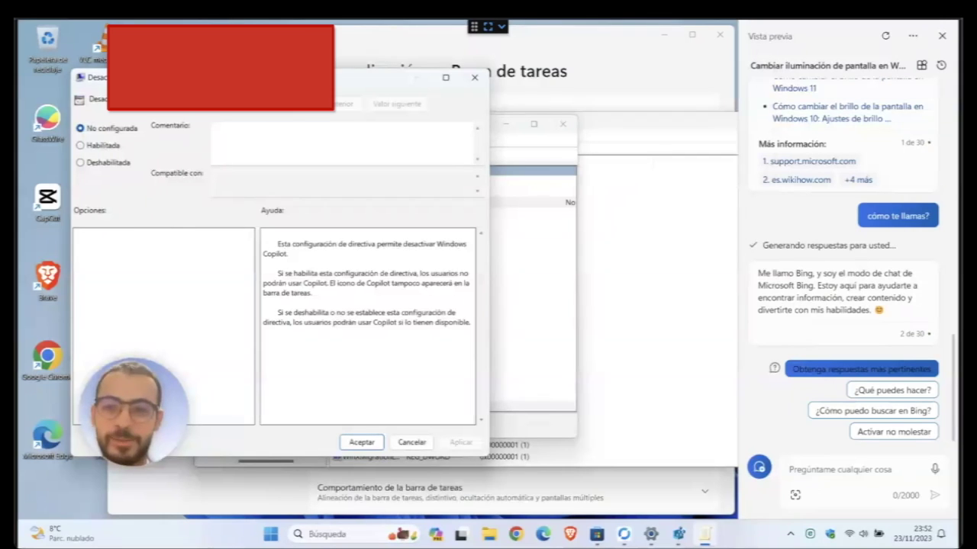
{"action": "left_click", "coordinate": [475, 79]}
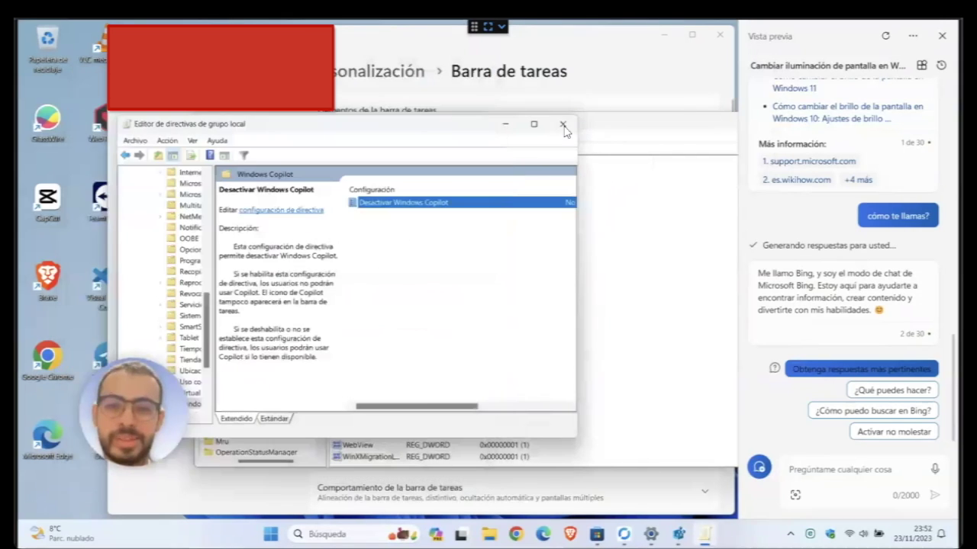
- Close the local group policy editor and the Registry Editor
{"action": "left_click", "coordinate": [563, 124]}
{"action": "left_click_drag", "start_coordinate": [565, 127], "coordinate": [419, 108]}
{"action": "left_click", "coordinate": [728, 103]}
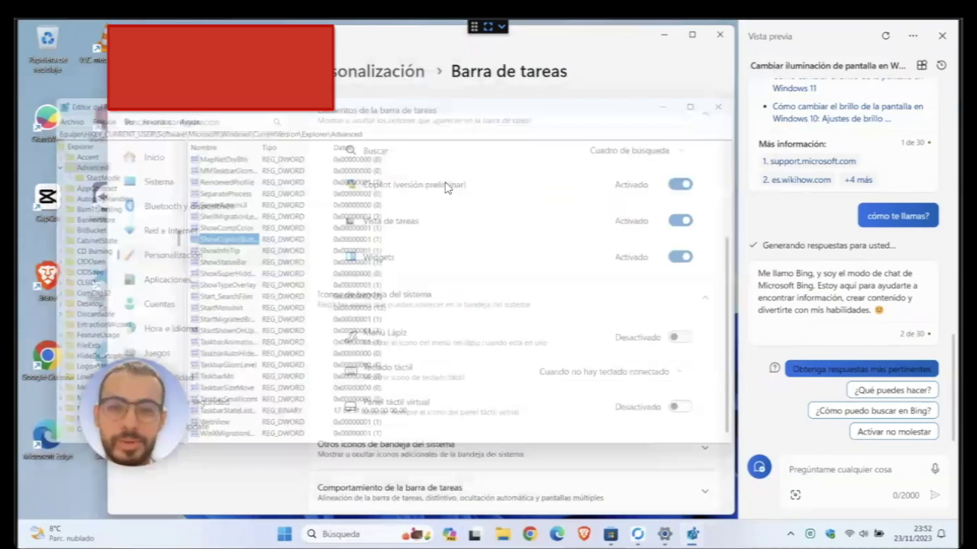
- Open Ejecutar through Windows search and run C:/Windows/explorer.exe "microsoft-edge:///?ux=copilot&tcp=1&source=taskbar"
{"action": "key", "text": "super+s"}
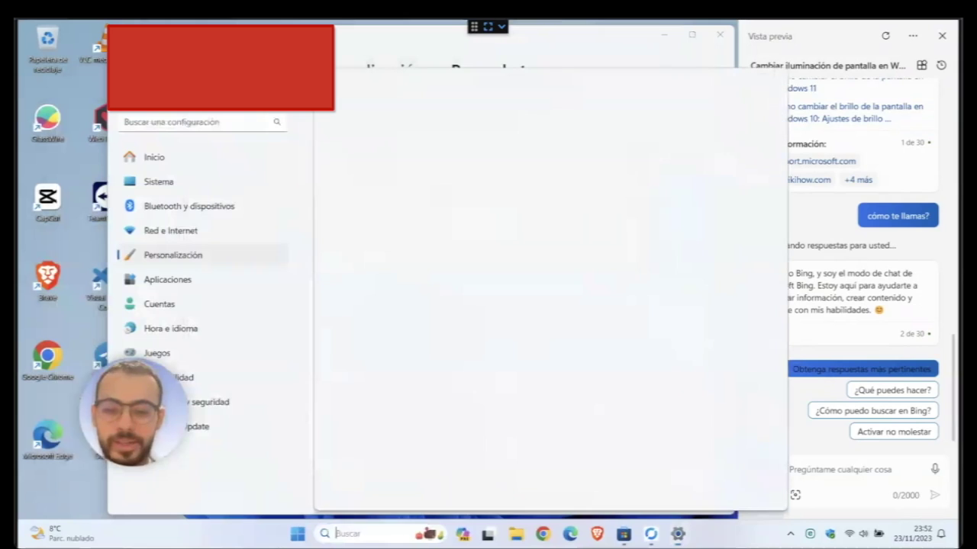
{"action": "type", "text": "ejecutar"}
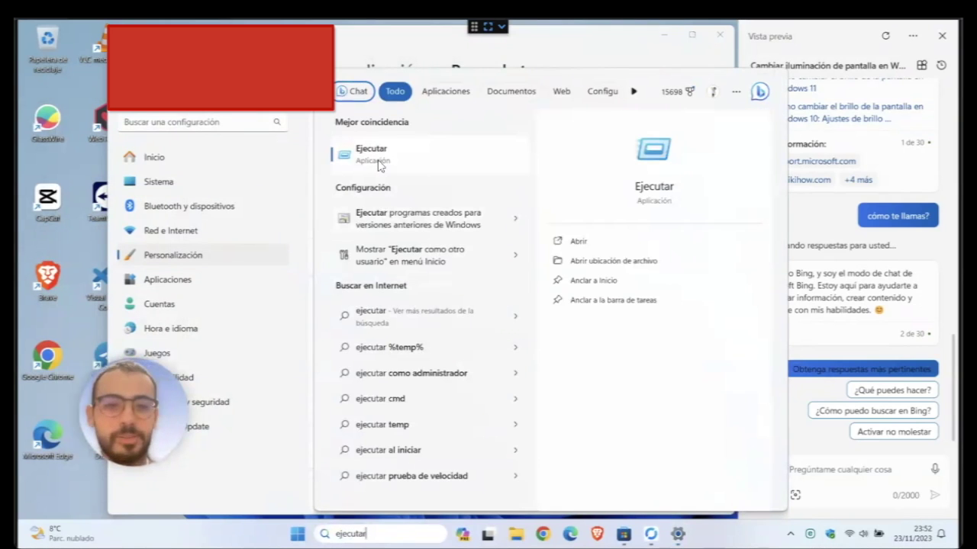
{"action": "left_click", "coordinate": [601, 243]}
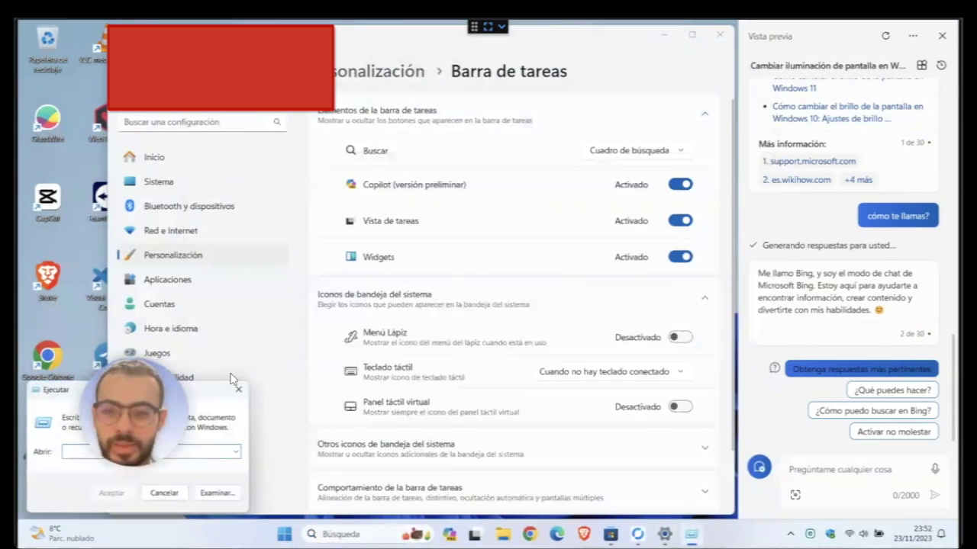
{"action": "left_click_drag", "start_coordinate": [214, 391], "coordinate": [527, 254]}
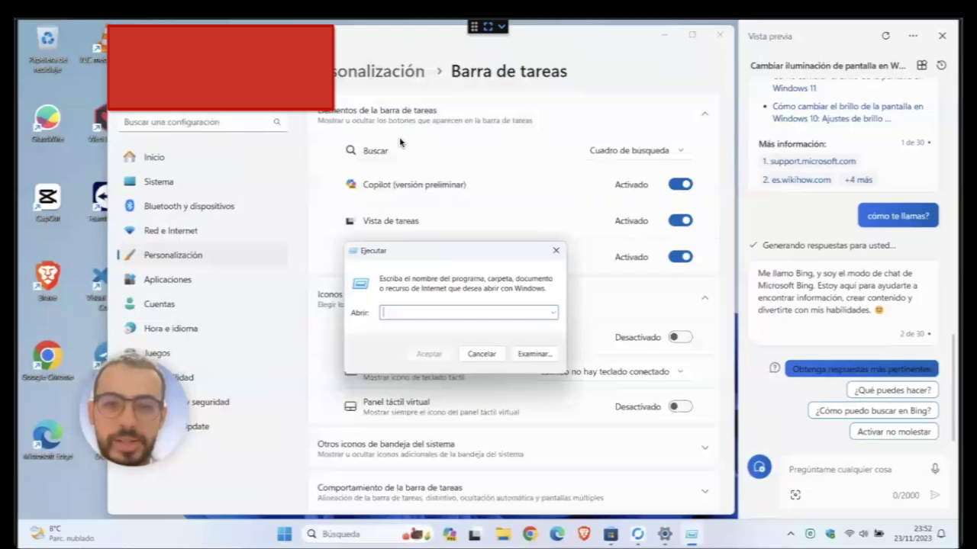
{"action": "key", "text": "ctrl+v"}
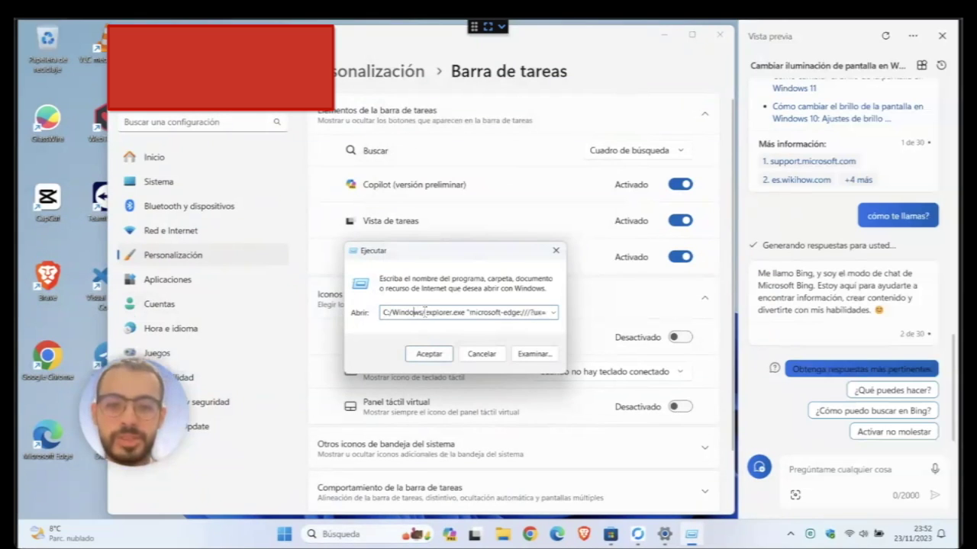
{"action": "left_click_drag", "start_coordinate": [491, 313], "coordinate": [551, 313]}
{"action": "left_click", "coordinate": [430, 355]}
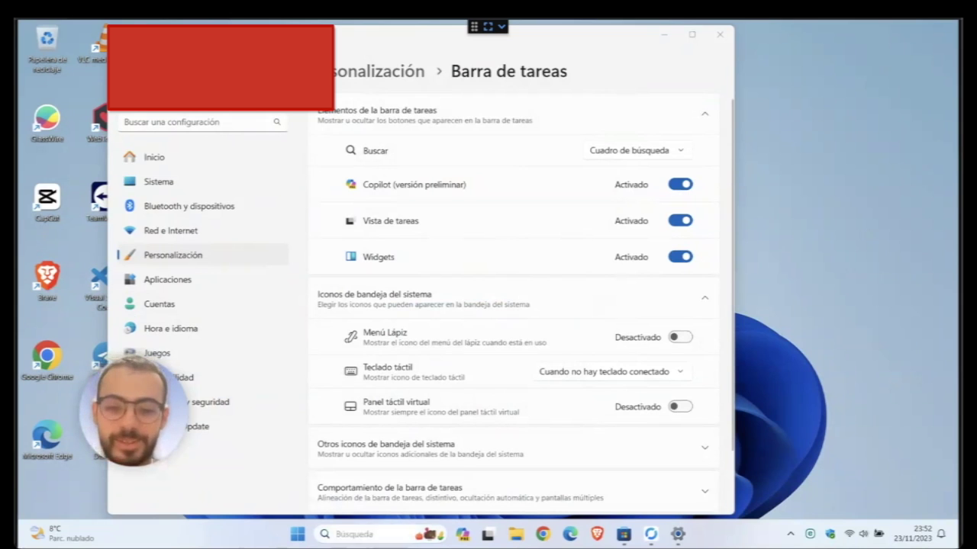
- Reopen Ejecutar, close the Settings window and run the stored microsoft-edge Copilot command again
{"action": "key", "text": "super+s"}
{"action": "type", "text": "ejecutar"}
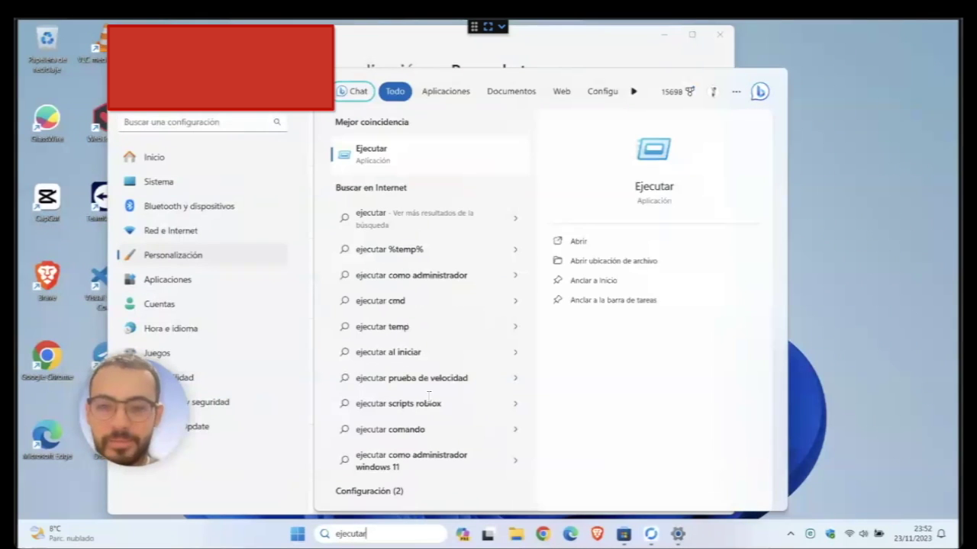
{"action": "left_click", "coordinate": [571, 241]}
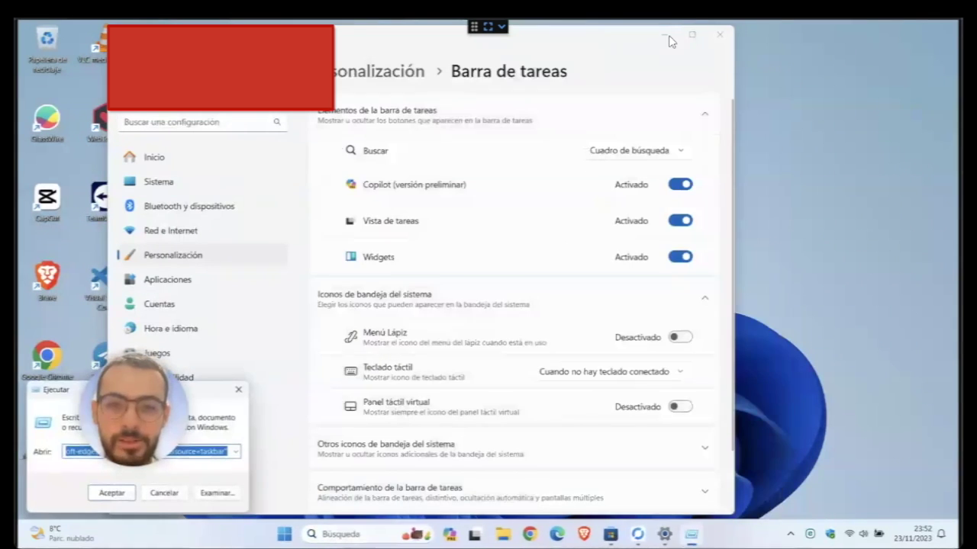
{"action": "left_click", "coordinate": [719, 34]}
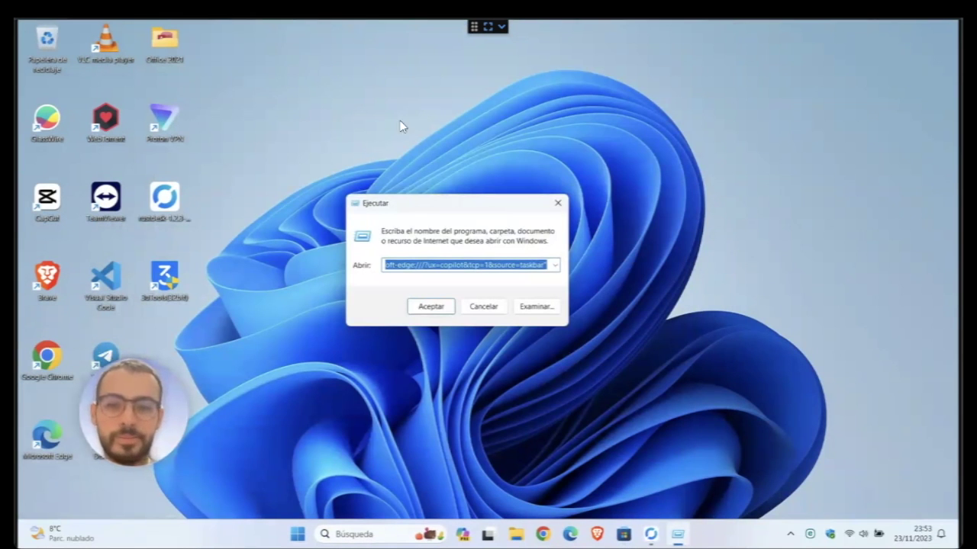
{"action": "left_click", "coordinate": [431, 307]}
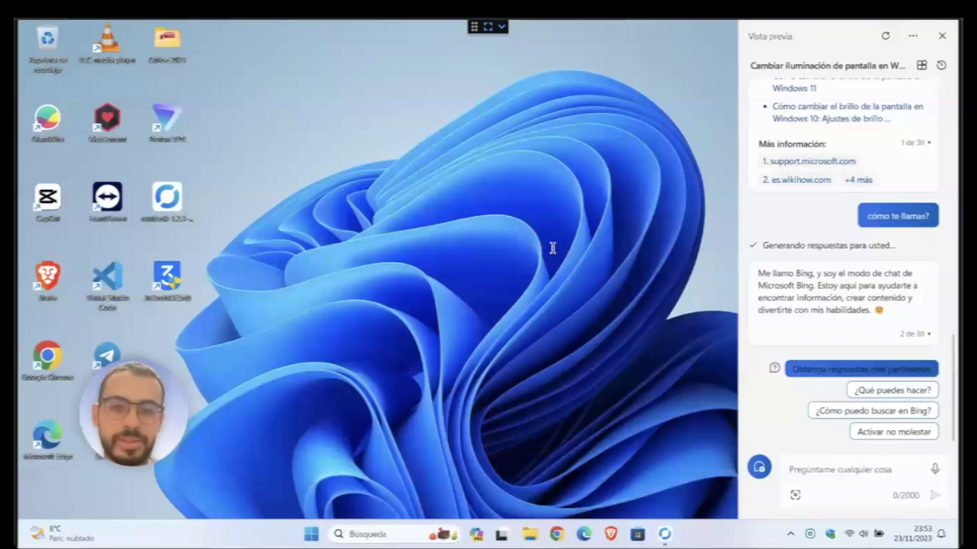
- Start a new desktop shortcut with the location C:/Windows/explorer.exe "microsoft-edge:///?ux=copilot&tcp=1&source=taskbar"
{"action": "right_click", "coordinate": [246, 158]}
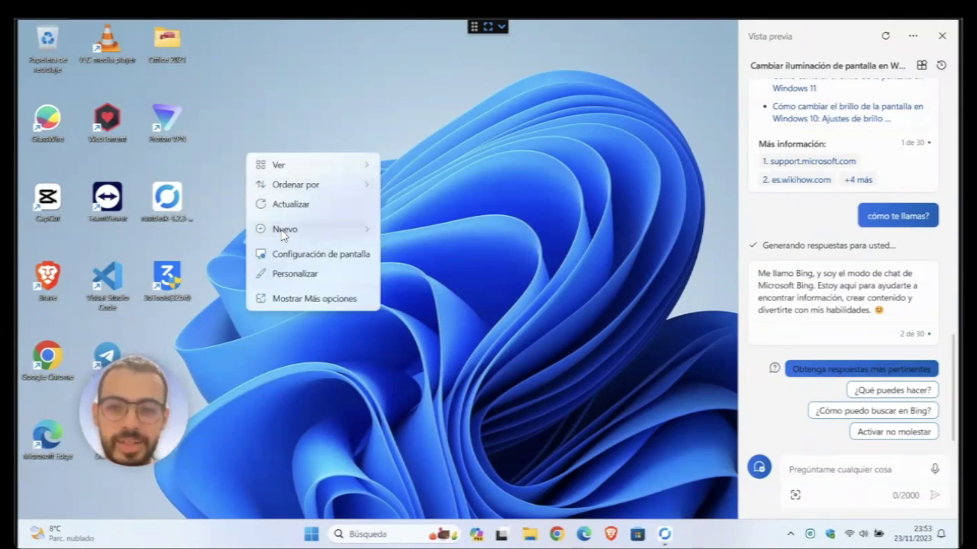
{"action": "mouse_move", "coordinate": [282, 231]}
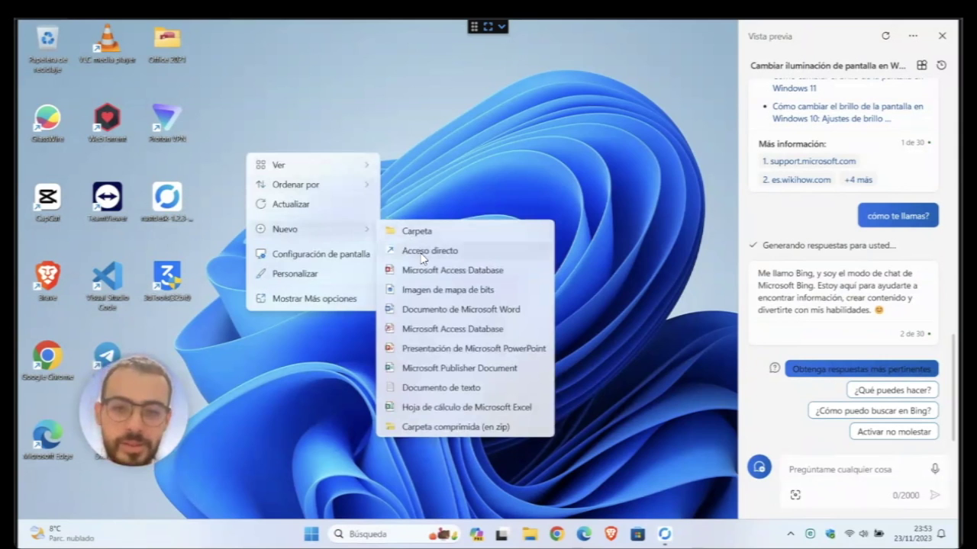
{"action": "left_click", "coordinate": [422, 252]}
{"action": "type", "text": "explorer.exe \"microsoft-edge:///?ux=copilot&tcp=1&source=taskbar\""}
{"action": "left_click_drag", "start_coordinate": [304, 264], "coordinate": [247, 267]}
{"action": "left_click", "coordinate": [302, 265]}
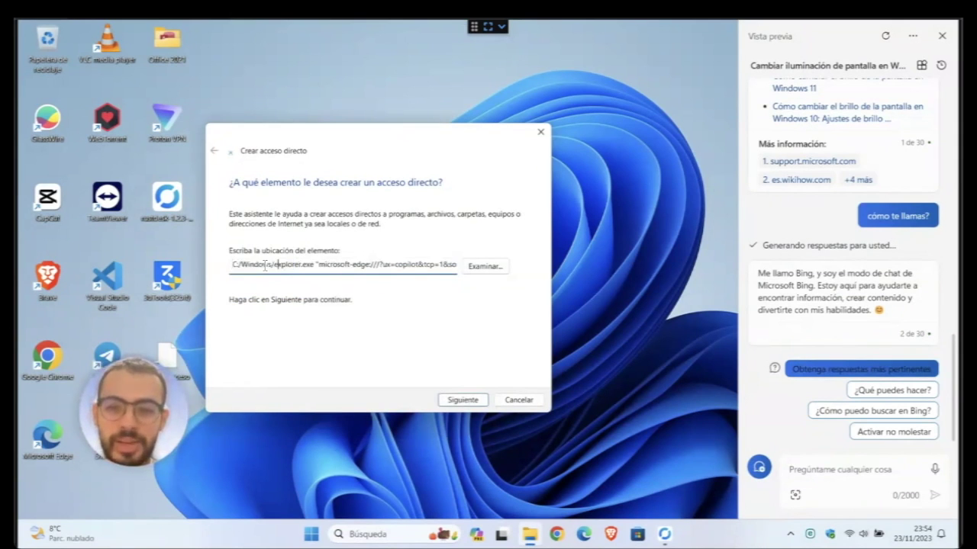
{"action": "left_click", "coordinate": [462, 400]}
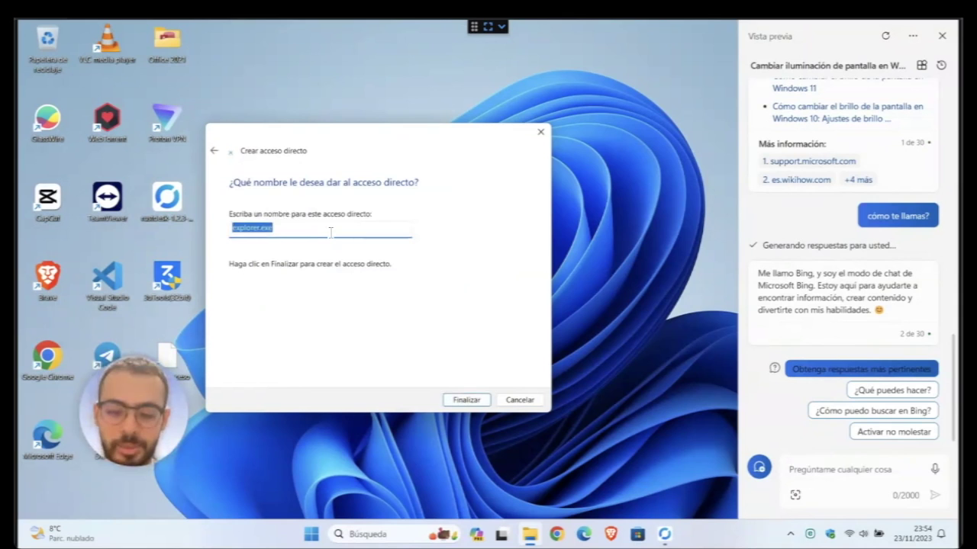
- Name the new shortcut Copilot and finish creating it
{"action": "type", "text": "Copil"}
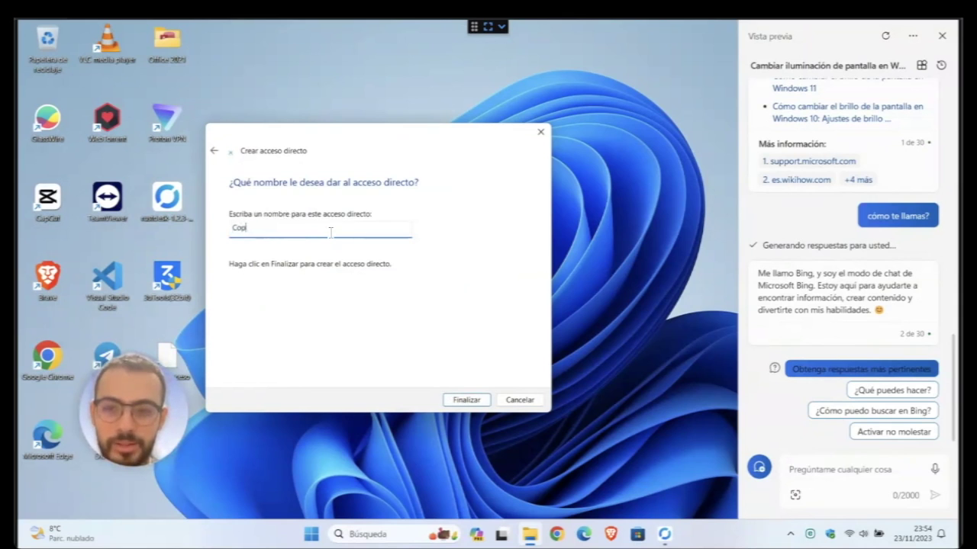
{"action": "type", "text": "ot"}
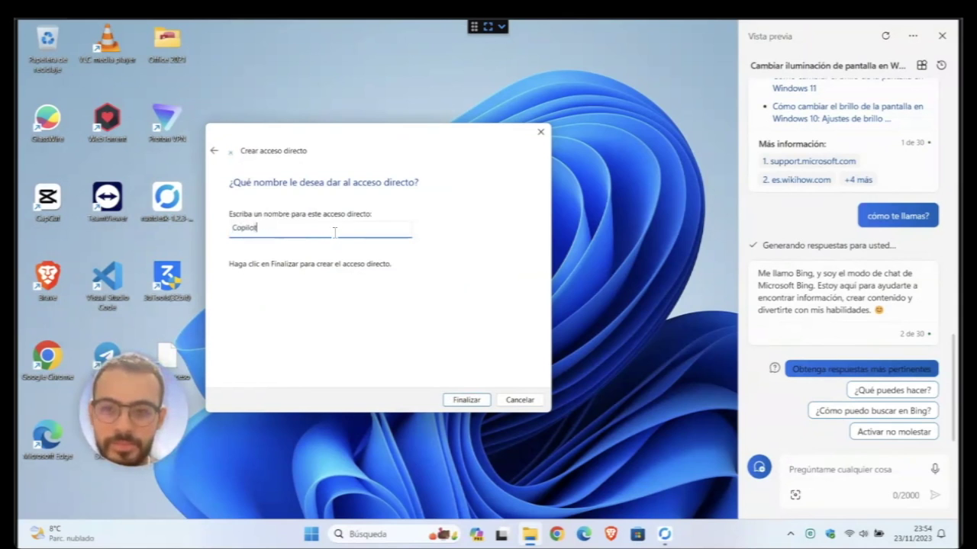
{"action": "left_click", "coordinate": [479, 400]}
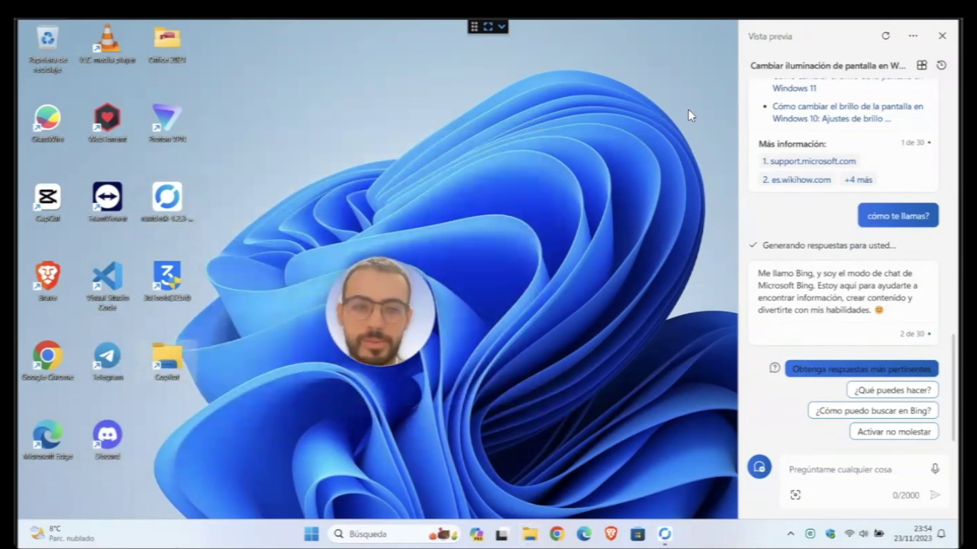
- Close the Copilot pane and test the new Copilot desktop shortcut by repeatedly launching it, closing the pane between launches
{"action": "key", "text": "super+c"}
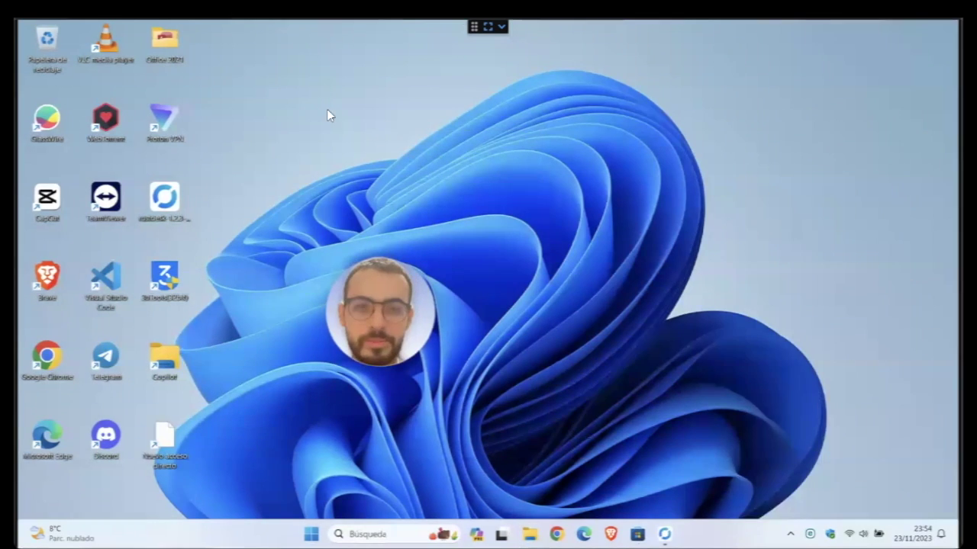
{"action": "double_click", "coordinate": [170, 360]}
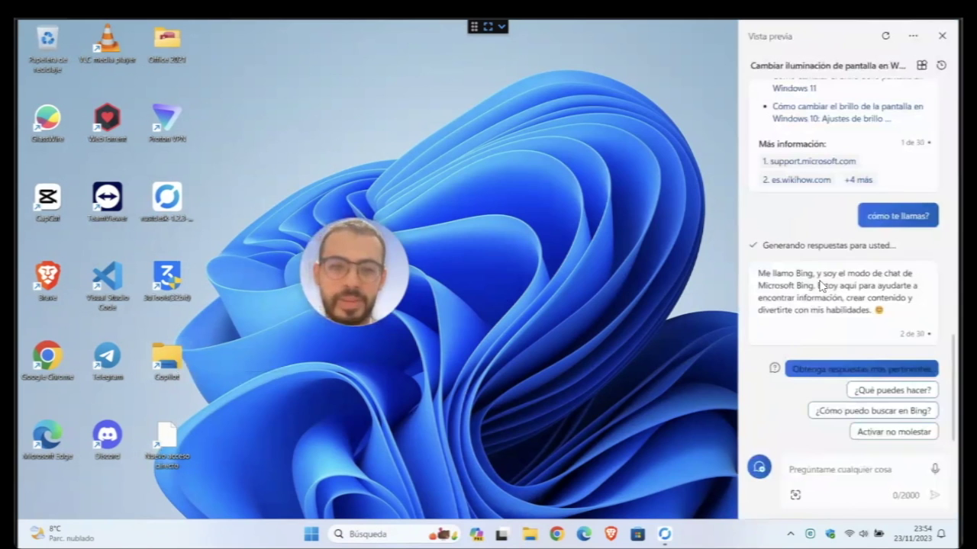
{"action": "left_click", "coordinate": [943, 35]}
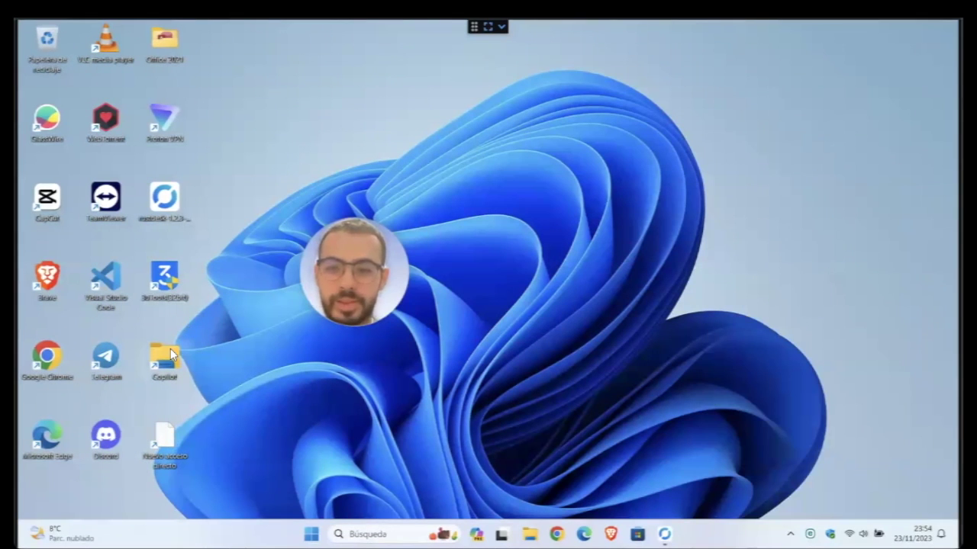
{"action": "double_click", "coordinate": [171, 349]}
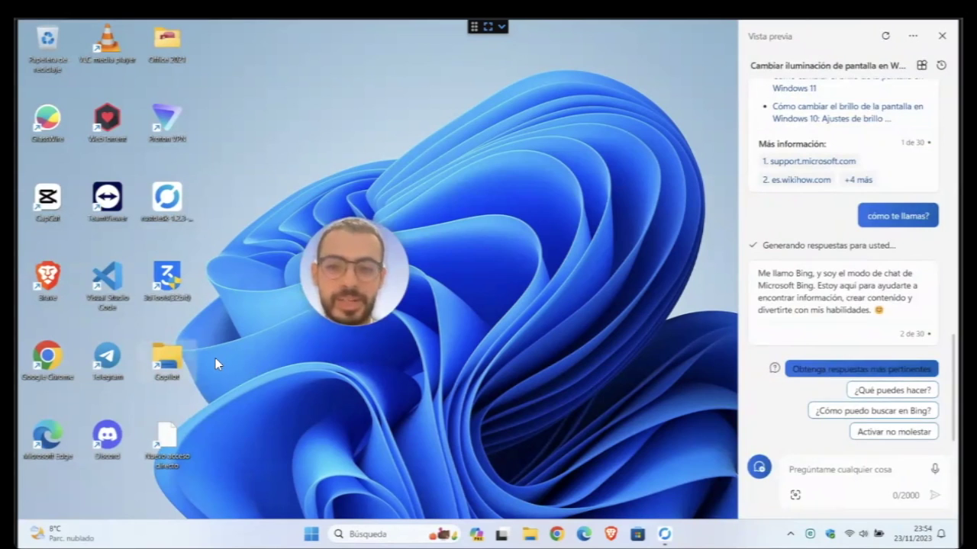
{"action": "double_click", "coordinate": [177, 357]}
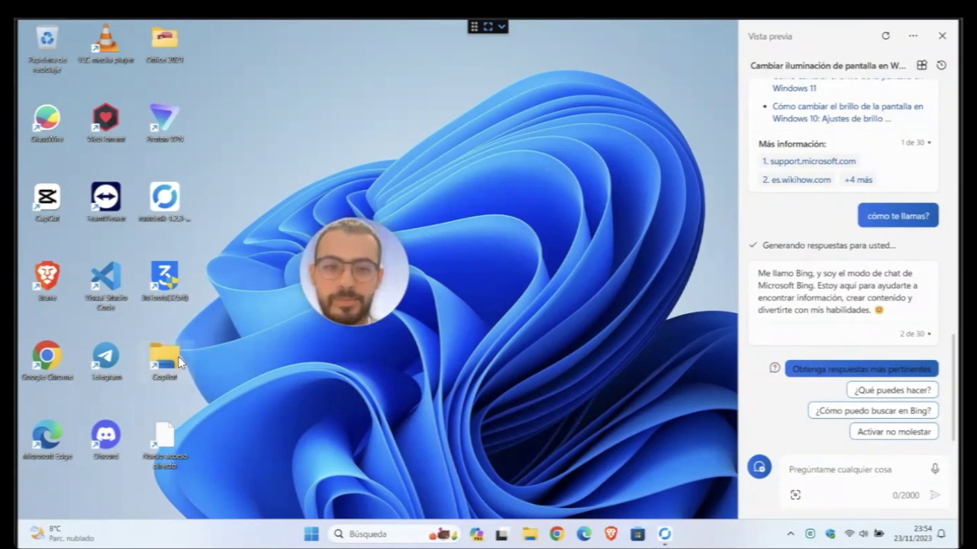